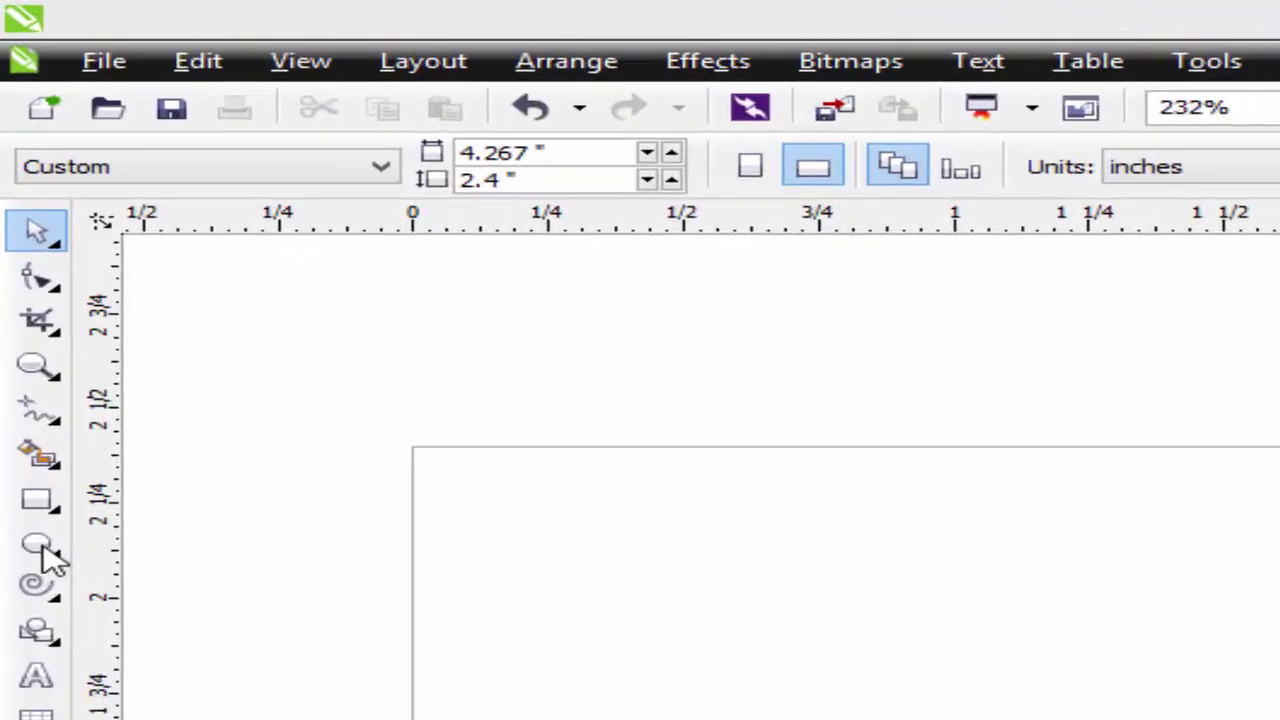
- Draw a circle about 1.667" in diameter left of the page's centre with the Ellipse tool
{"action": "left_click", "coordinate": [38, 546]}
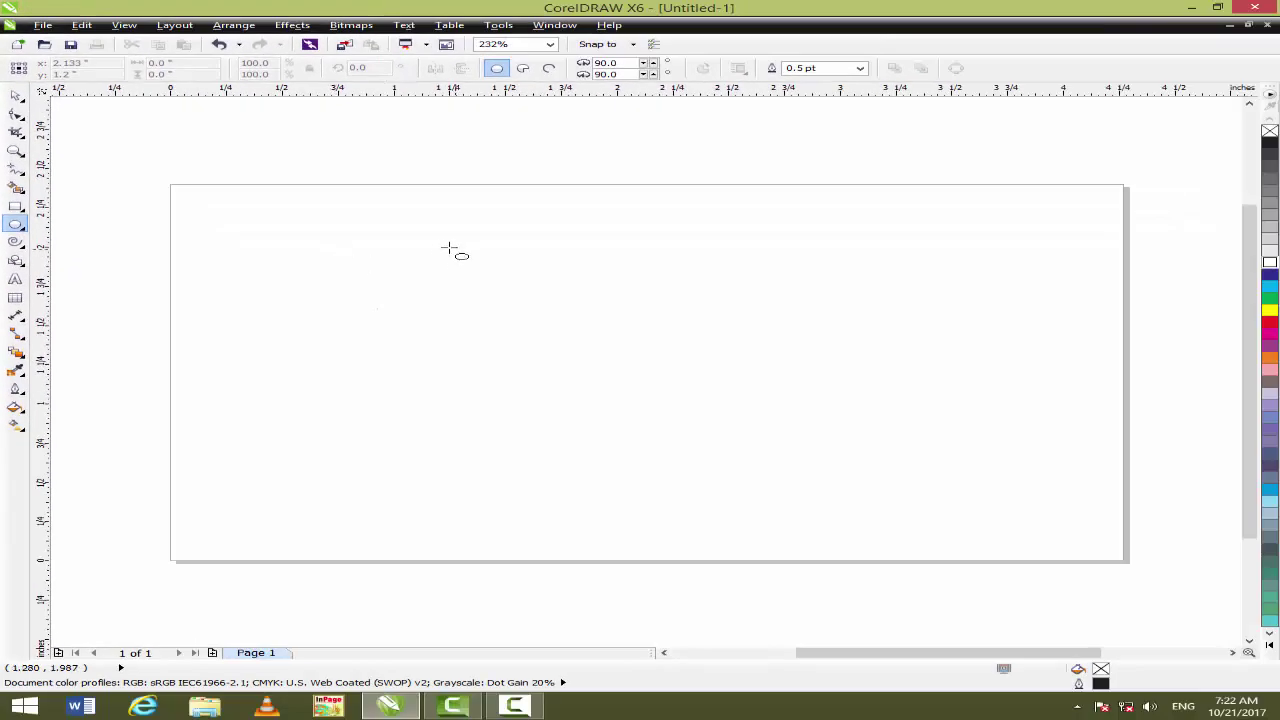
{"action": "left_click_drag", "start_coordinate": [391, 231], "coordinate": [651, 497]}
{"action": "left_click", "coordinate": [16, 97]}
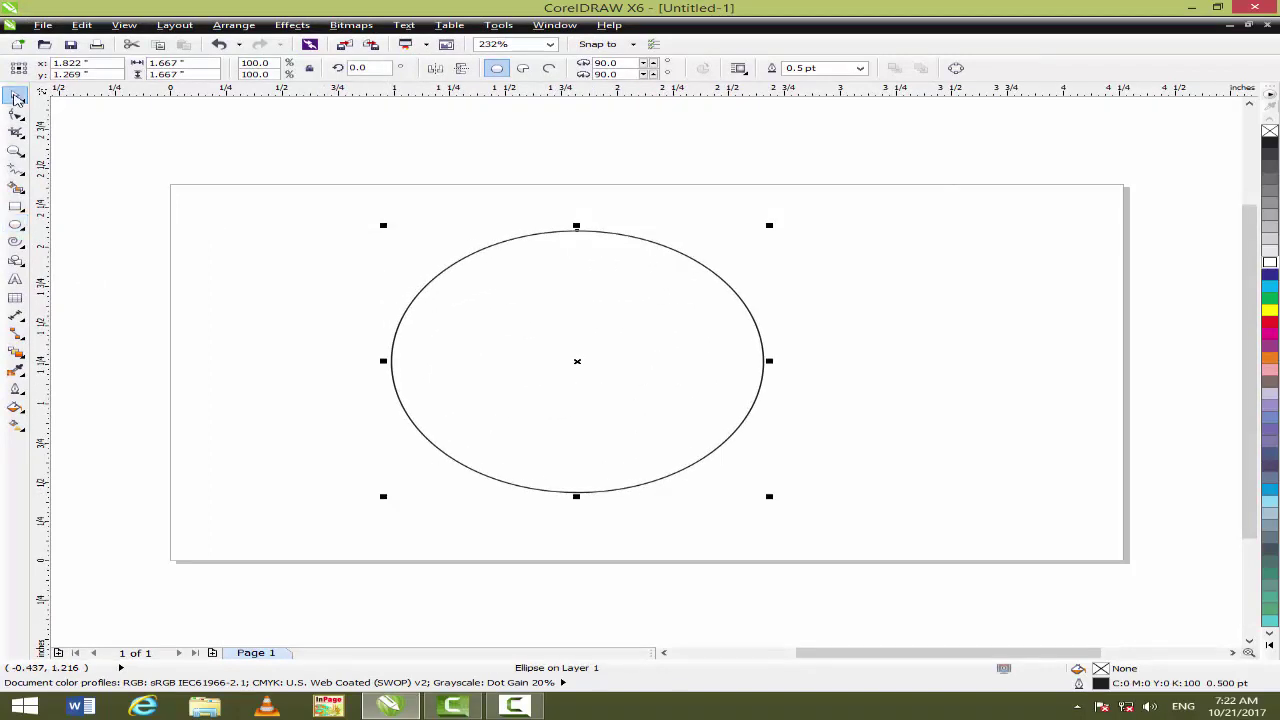
- Set the circle's outline width to 1.0 pt
{"action": "key", "text": "F12"}
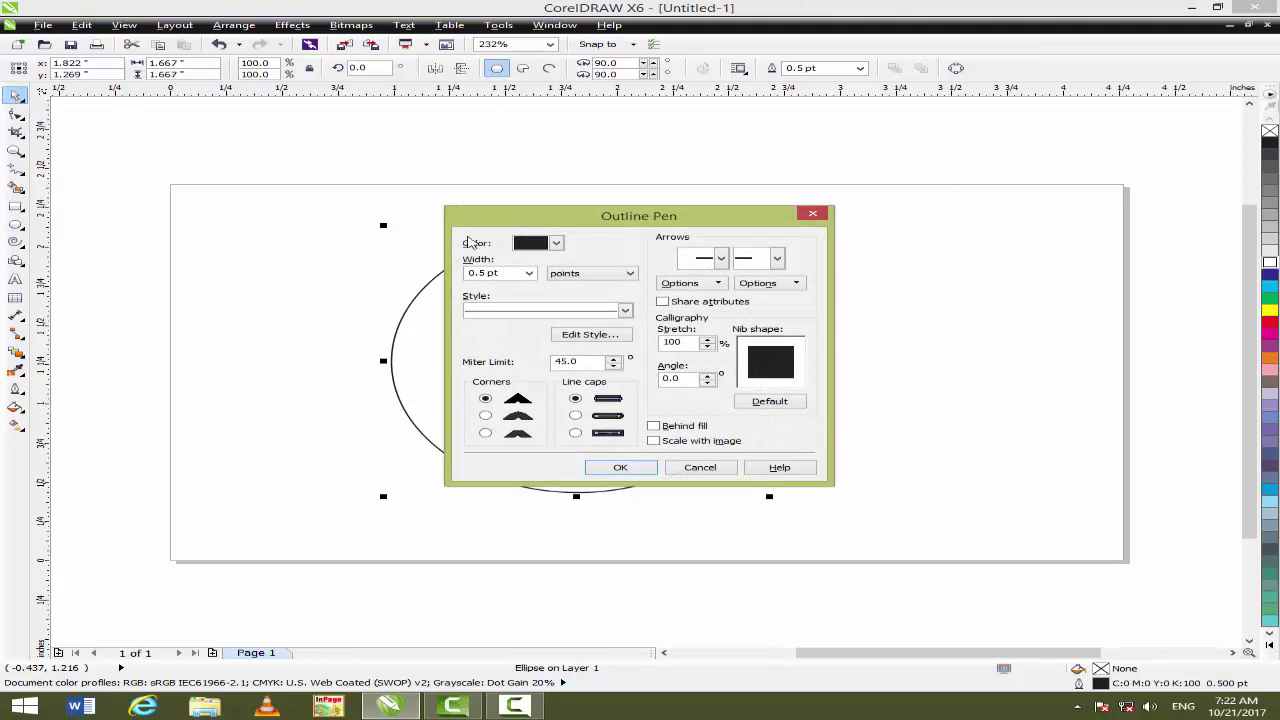
{"action": "left_click", "coordinate": [529, 273]}
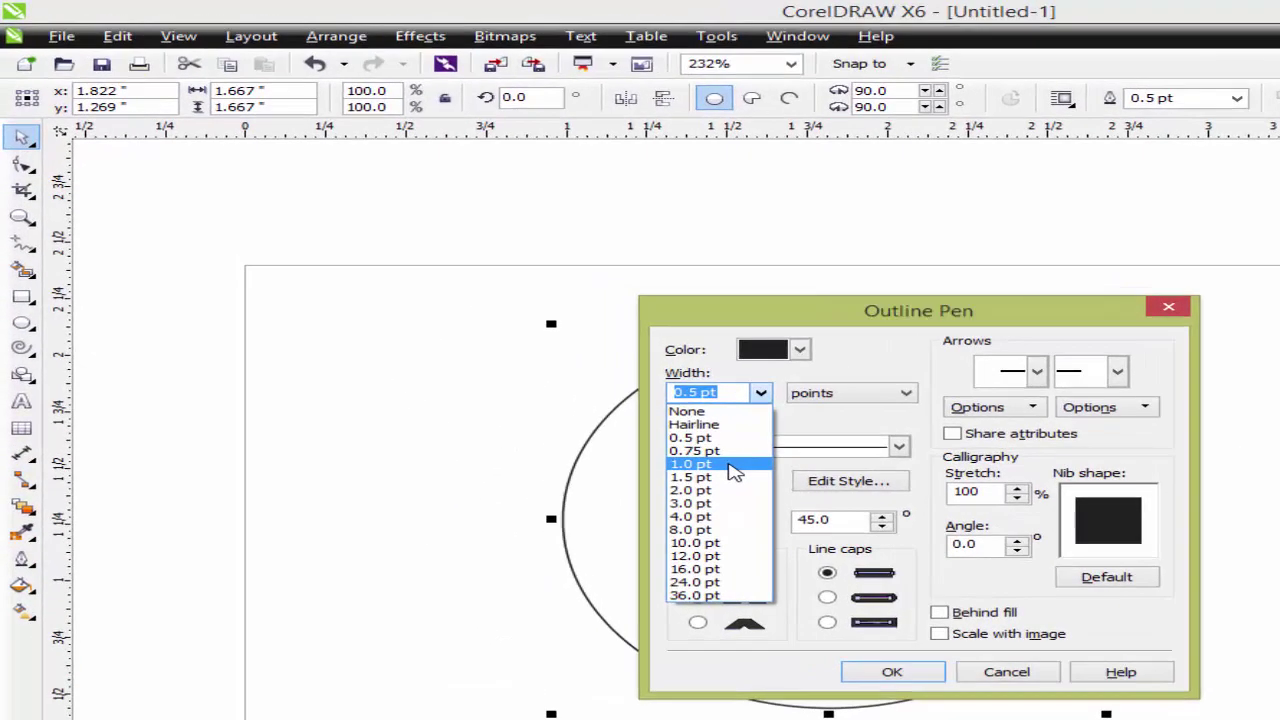
{"action": "left_click", "coordinate": [530, 338]}
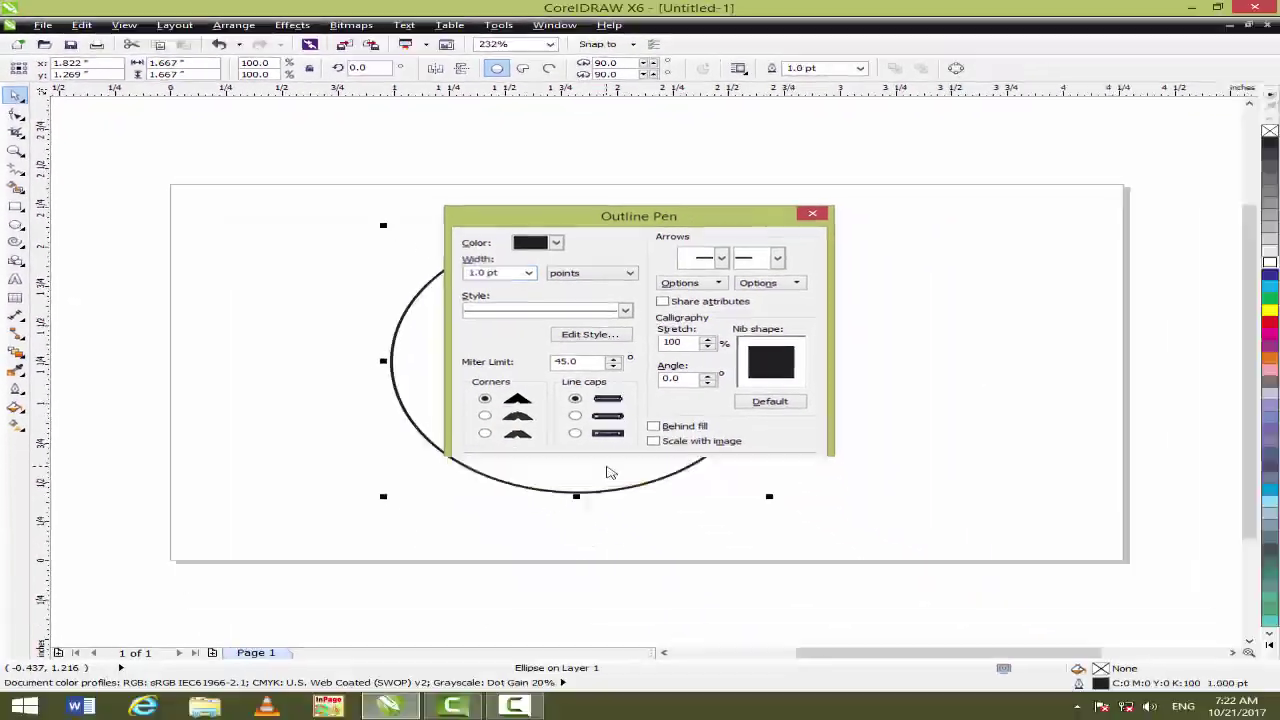
{"action": "left_click", "coordinate": [714, 546]}
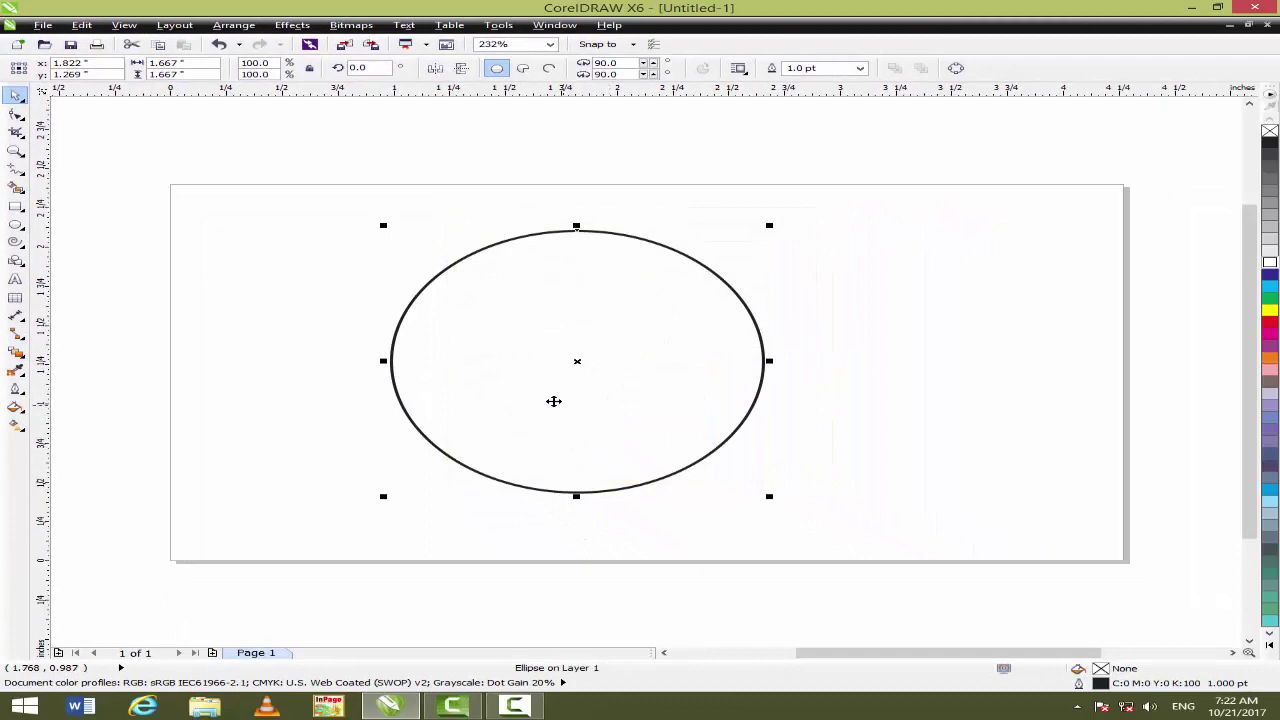
- Create a concentric copy of the circle, scaled down to about 74% (1.234" in diameter)
{"action": "left_click_drag", "start_coordinate": [306, 180], "coordinate": [755, 510]}
{"action": "left_click", "coordinate": [825, 548]}
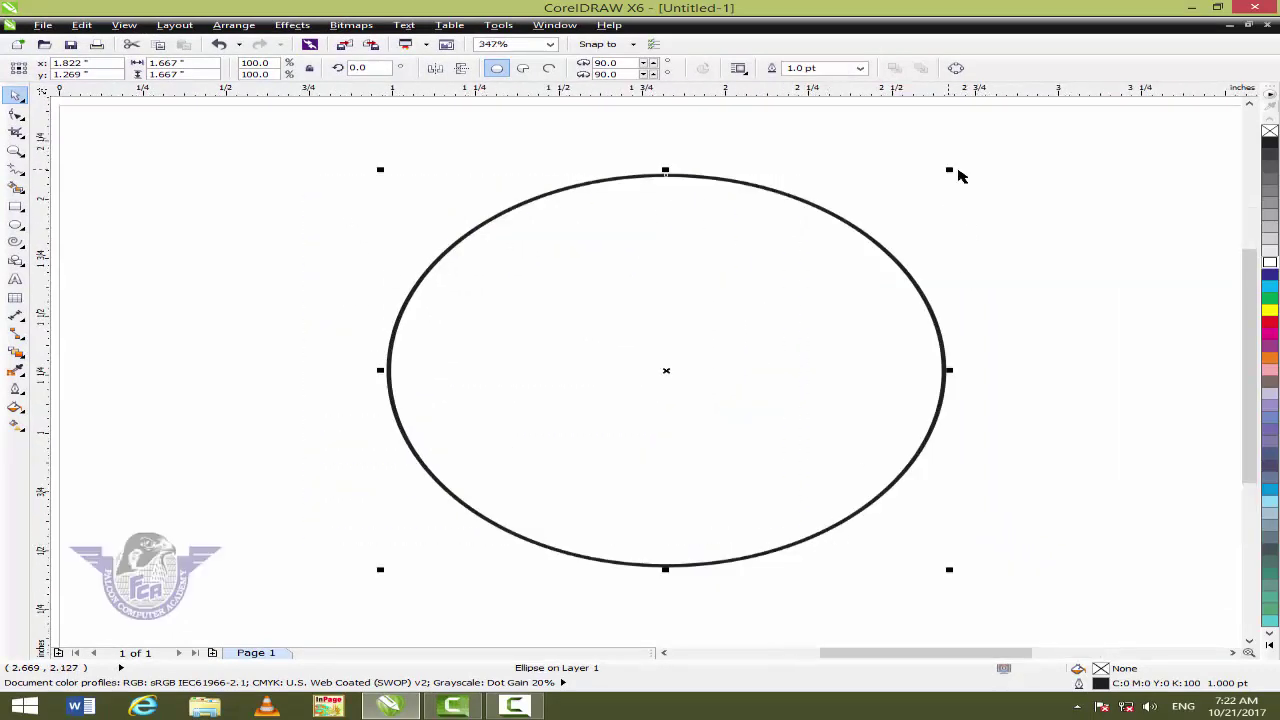
{"action": "left_click_drag", "start_coordinate": [954, 171], "coordinate": [914, 222]}
{"action": "left_click", "coordinate": [955, 214]}
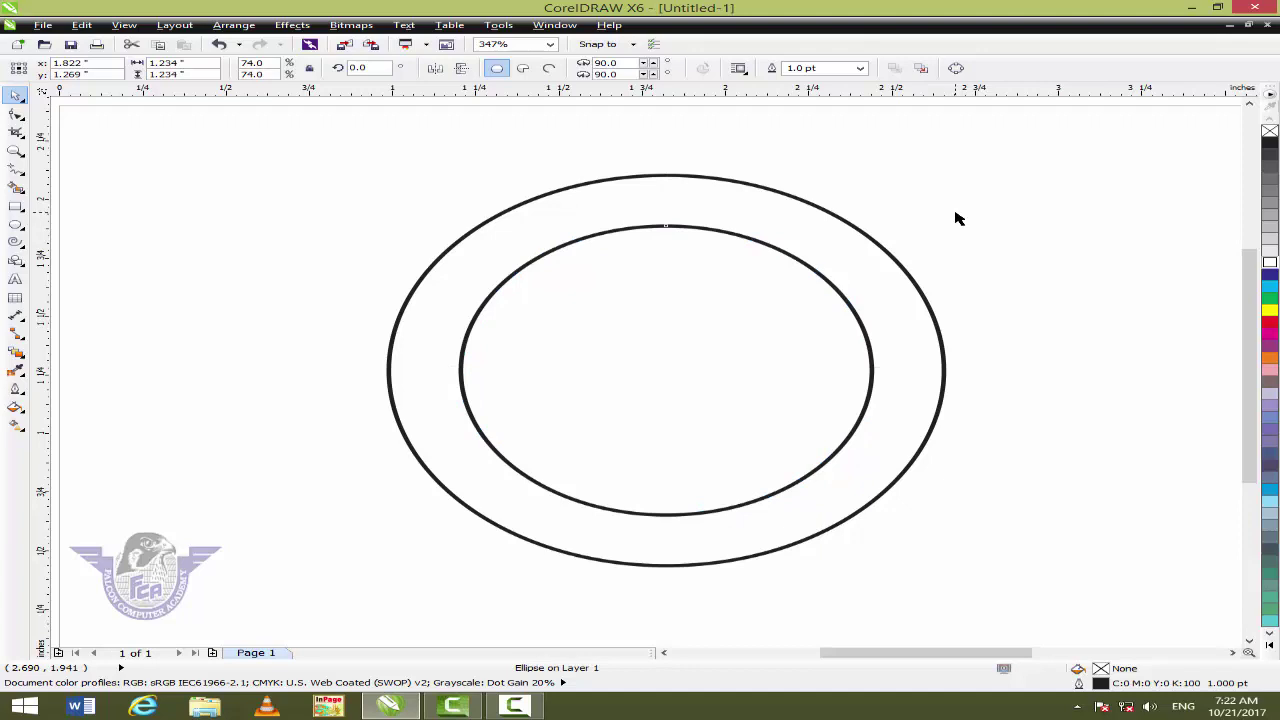
- Place a horizontal guideline through the centre of the two circles, at about y 1.274"
{"action": "left_click", "coordinate": [812, 270]}
{"action": "left_click_drag", "start_coordinate": [607, 97], "coordinate": [610, 374]}
{"action": "left_click", "coordinate": [609, 374]}
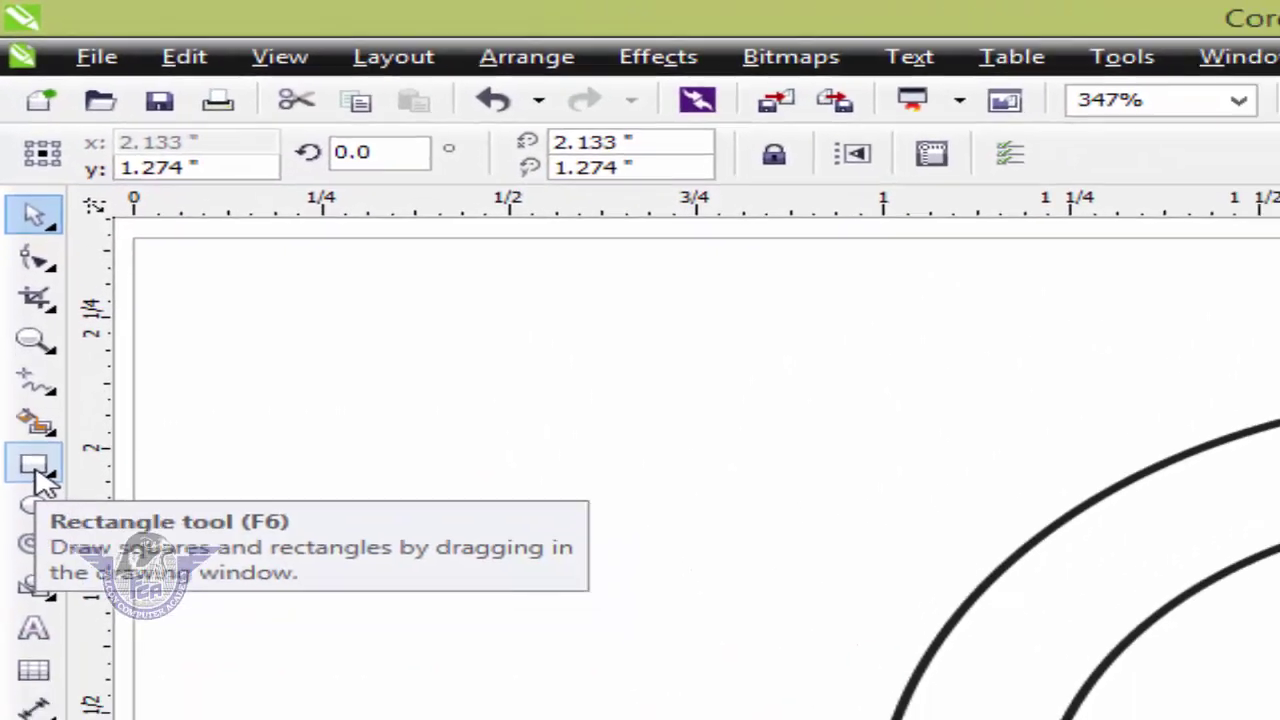
- Draw a rectangle about 2.357" by 0.943" above the guideline, covering the upper half of both circles
{"action": "left_click", "coordinate": [27, 372]}
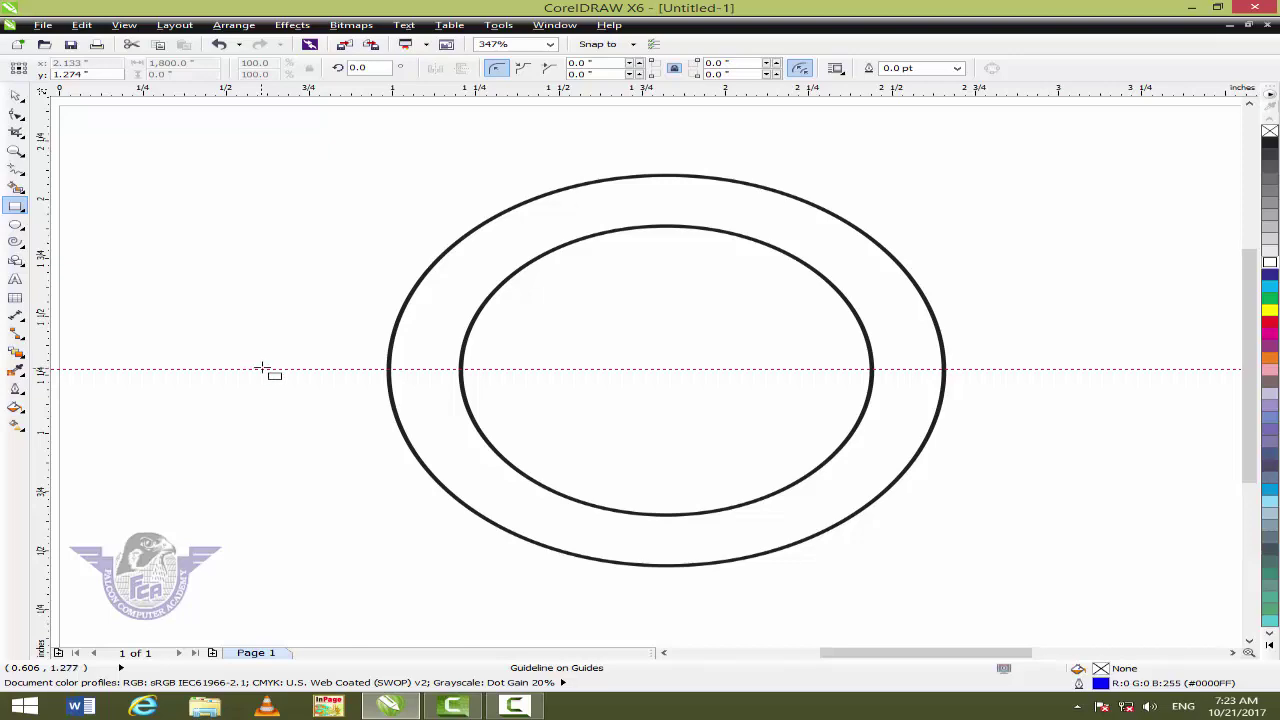
{"action": "left_click_drag", "start_coordinate": [260, 370], "coordinate": [1046, 148]}
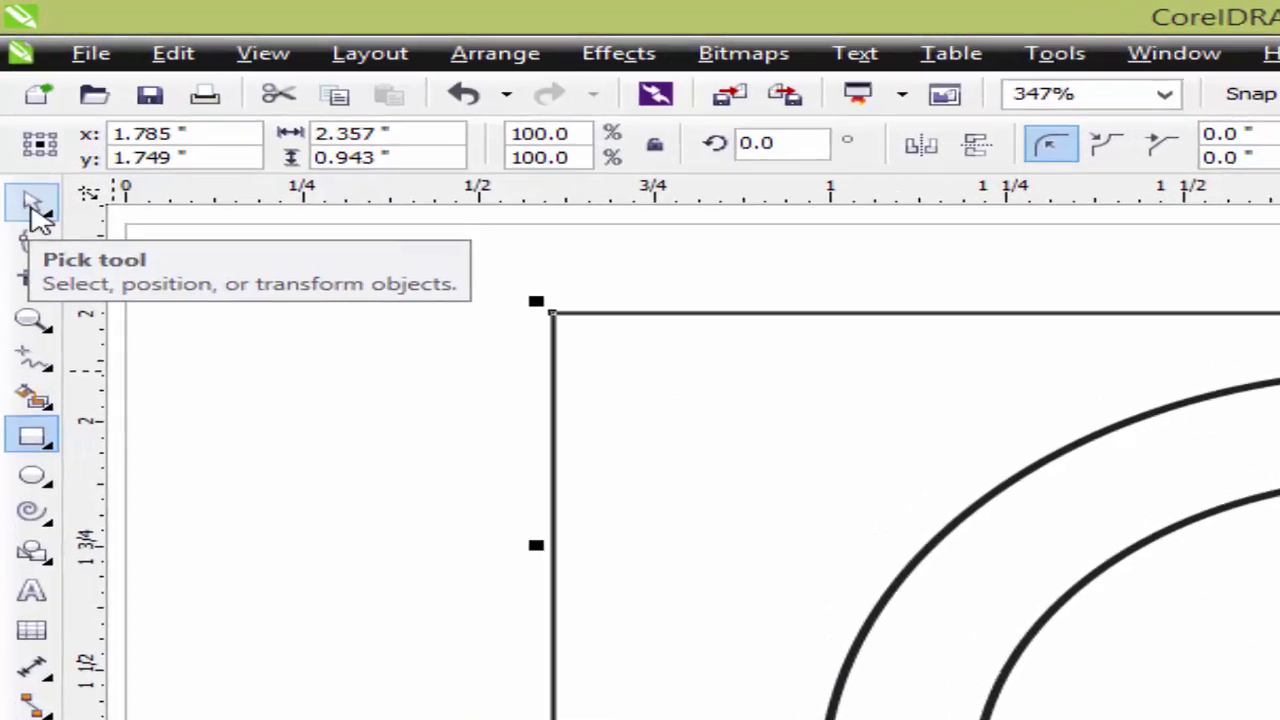
{"action": "left_click", "coordinate": [22, 136]}
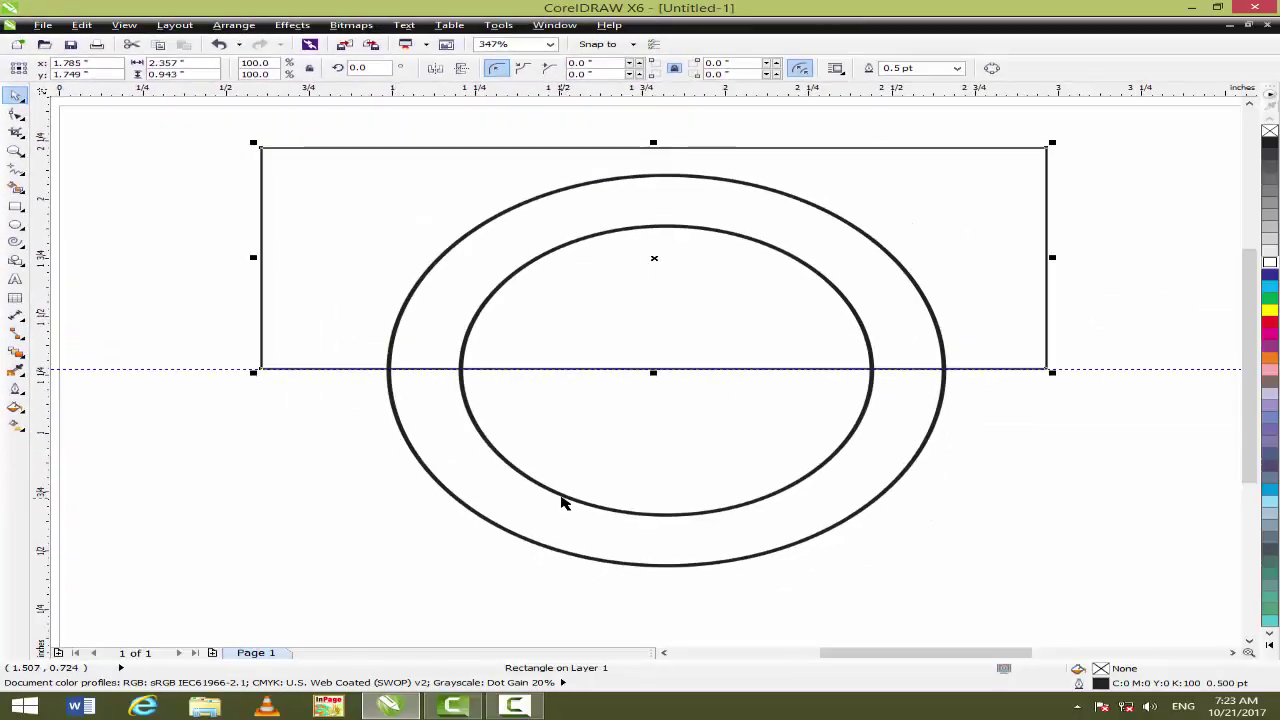
- Trim the upper half off the inner circle using the rectangle and delete the rectangle
{"action": "left_click", "coordinate": [563, 497], "text": "shift"}
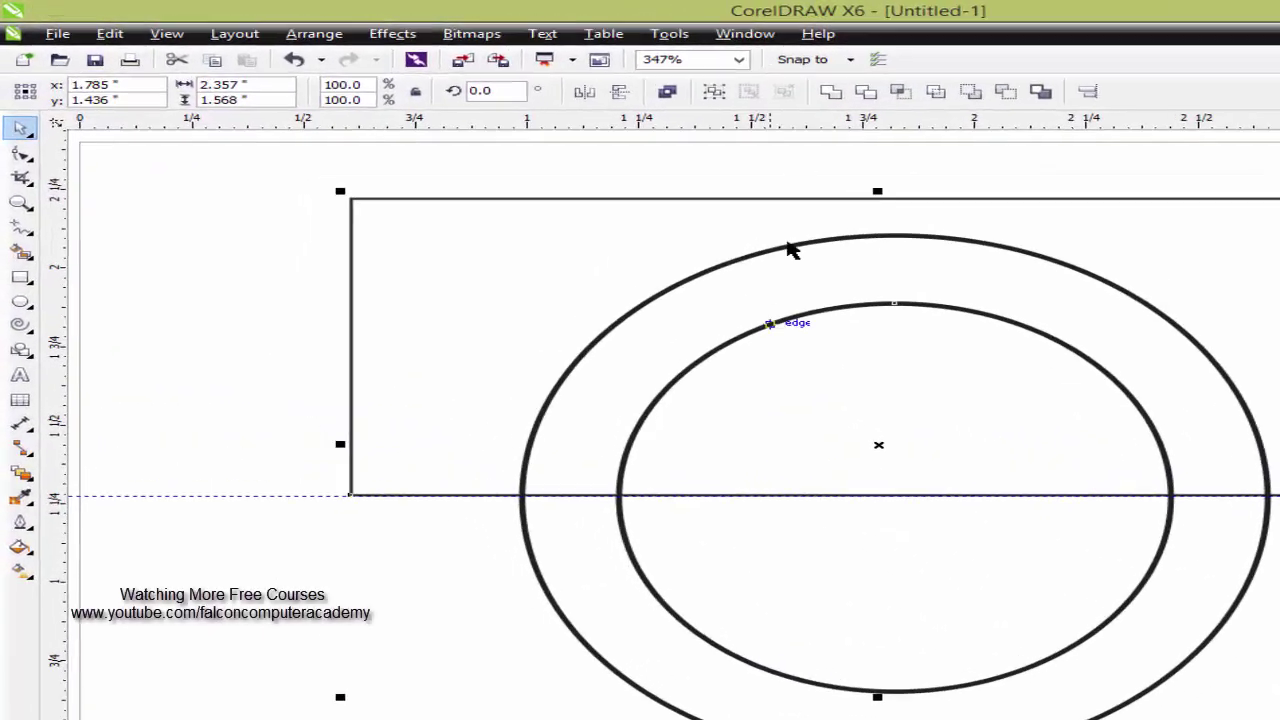
{"action": "left_click", "coordinate": [1121, 118]}
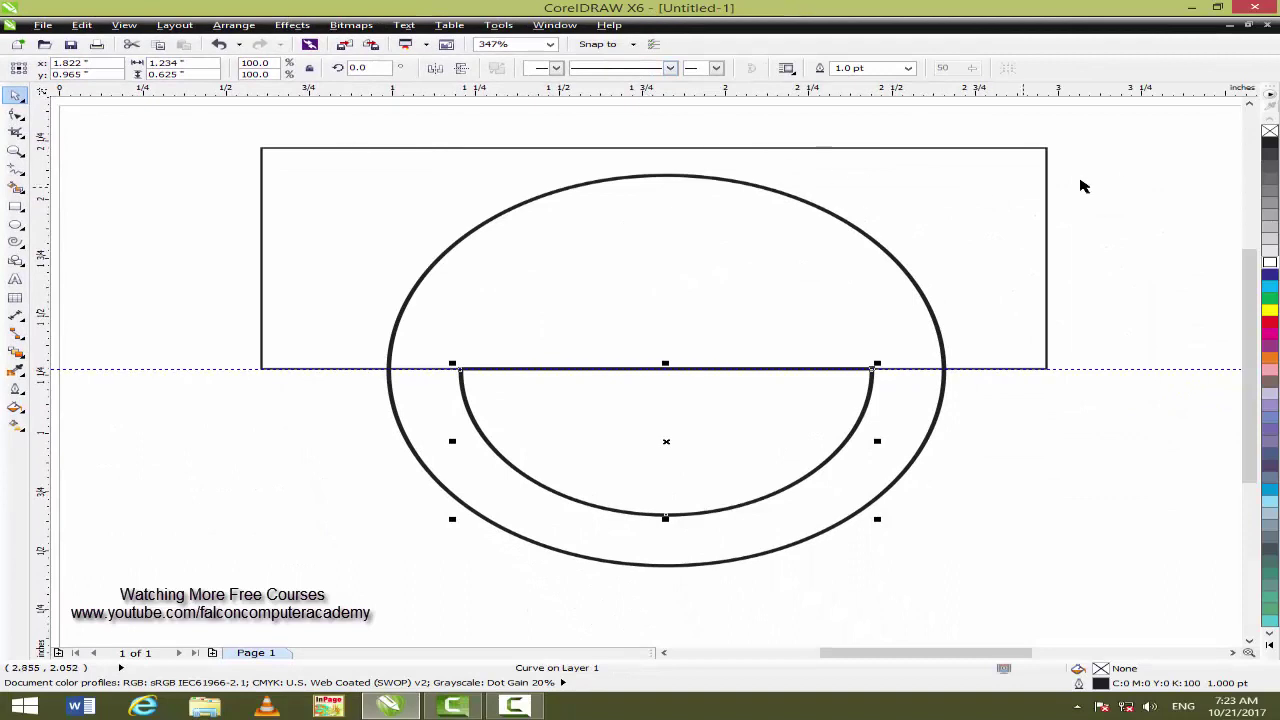
{"action": "left_click", "coordinate": [1137, 170]}
{"action": "left_click", "coordinate": [990, 217]}
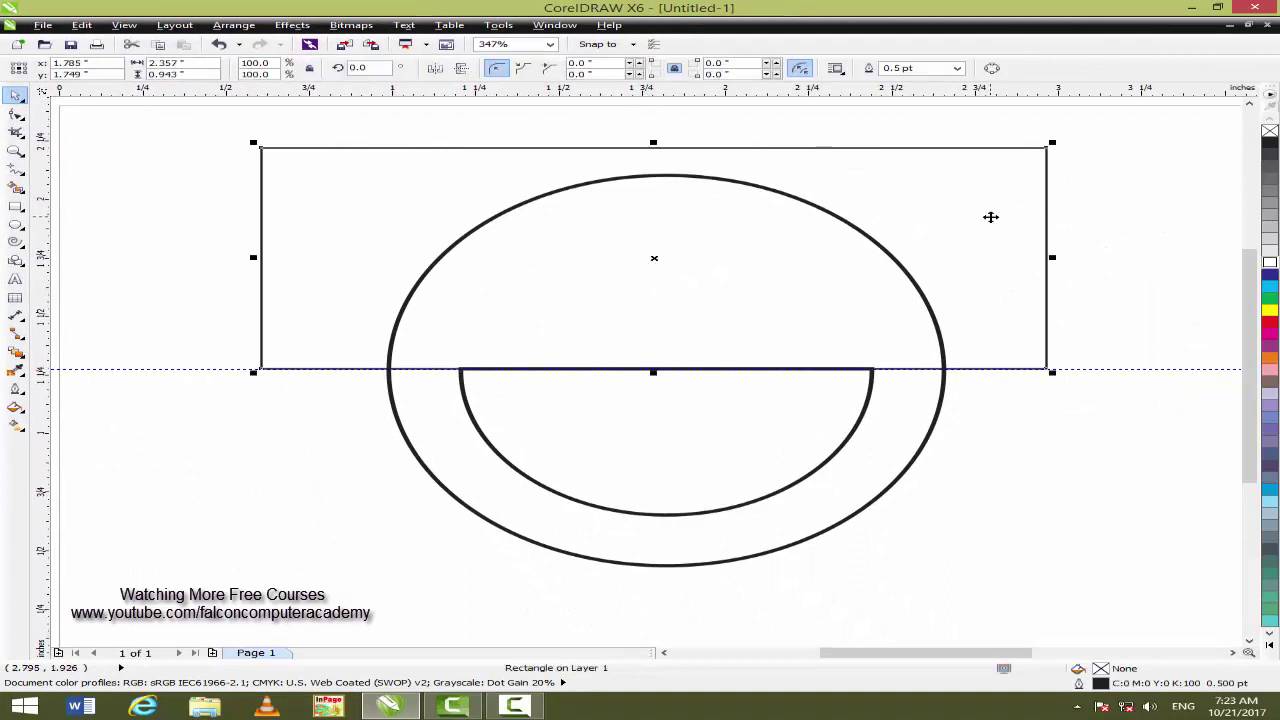
{"action": "key", "text": "Delete"}
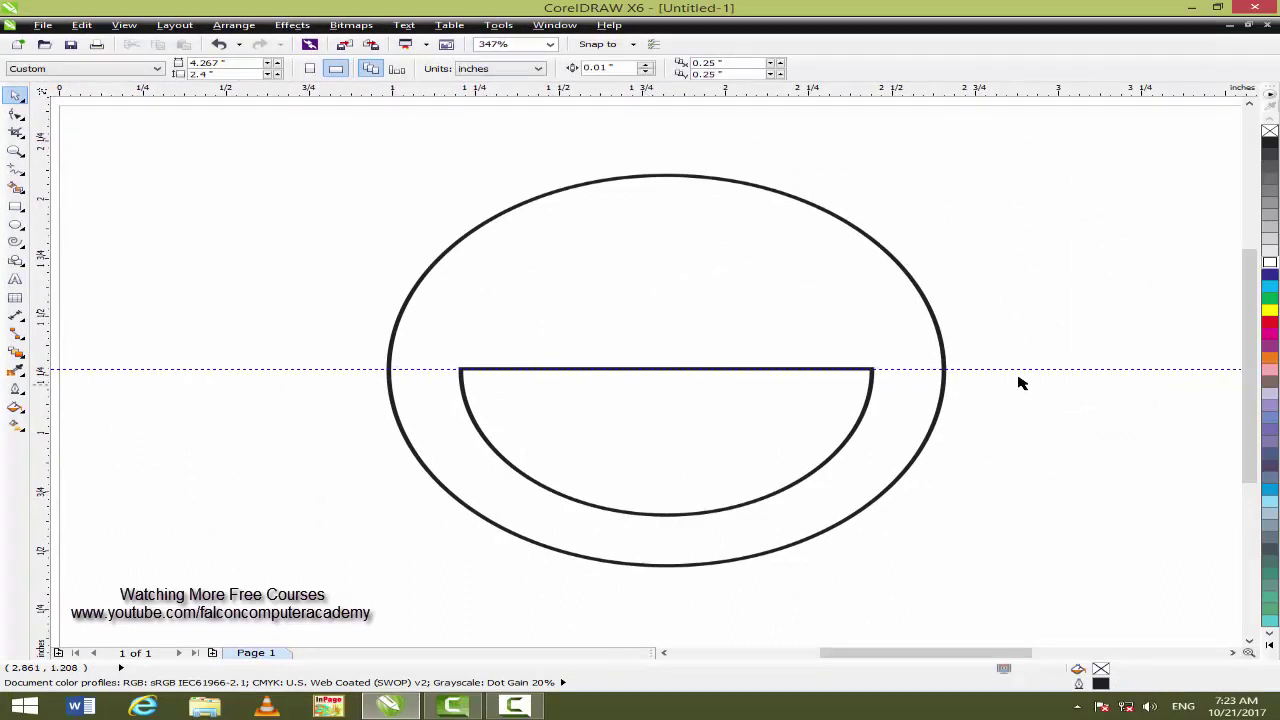
- Delete the horizontal guideline
{"action": "left_click", "coordinate": [1020, 368]}
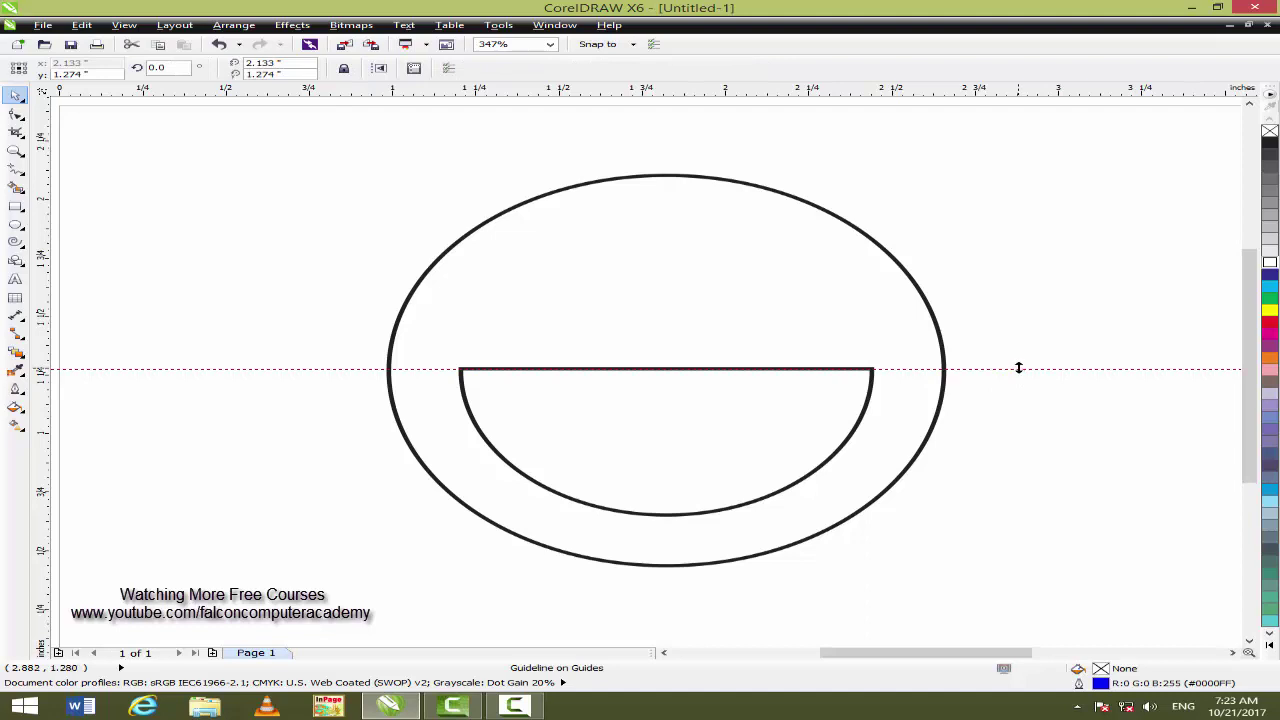
{"action": "left_click", "coordinate": [1017, 368]}
{"action": "key", "text": "Delete"}
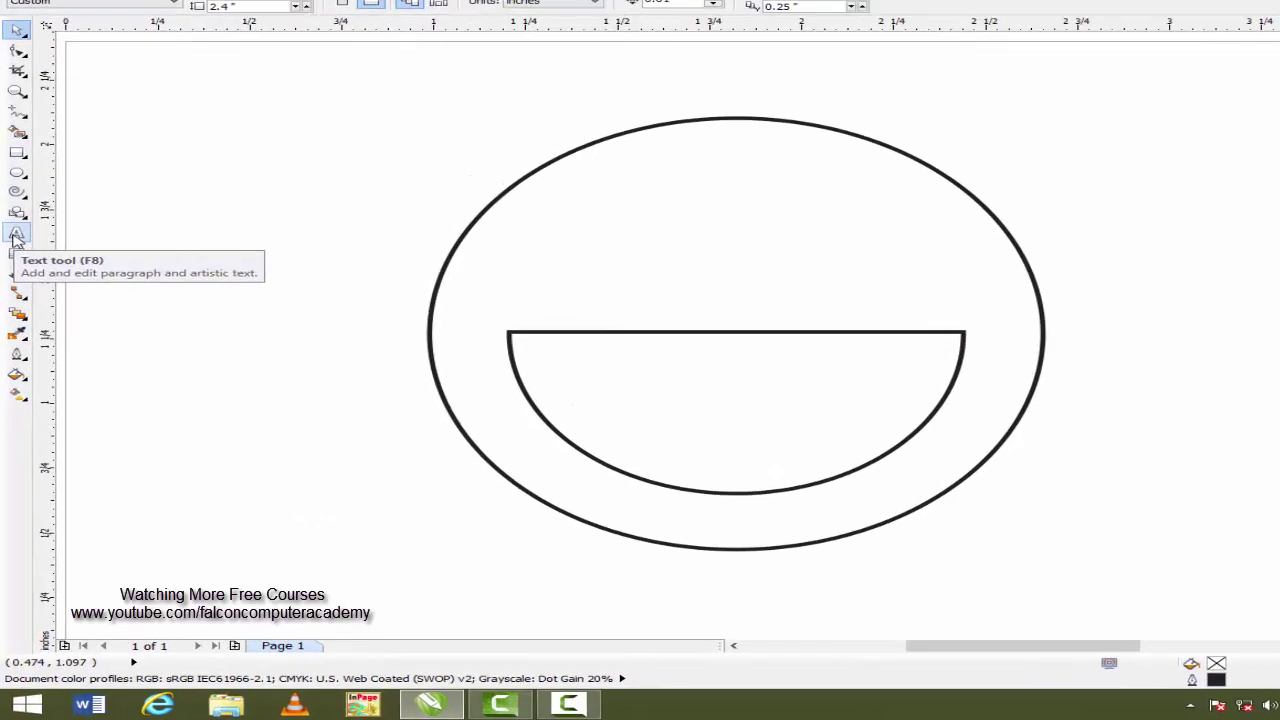
- Add the artistic text "Falcon Computer Academy" near the upper left of the page
{"action": "left_click", "coordinate": [16, 236]}
{"action": "left_click", "coordinate": [198, 183]}
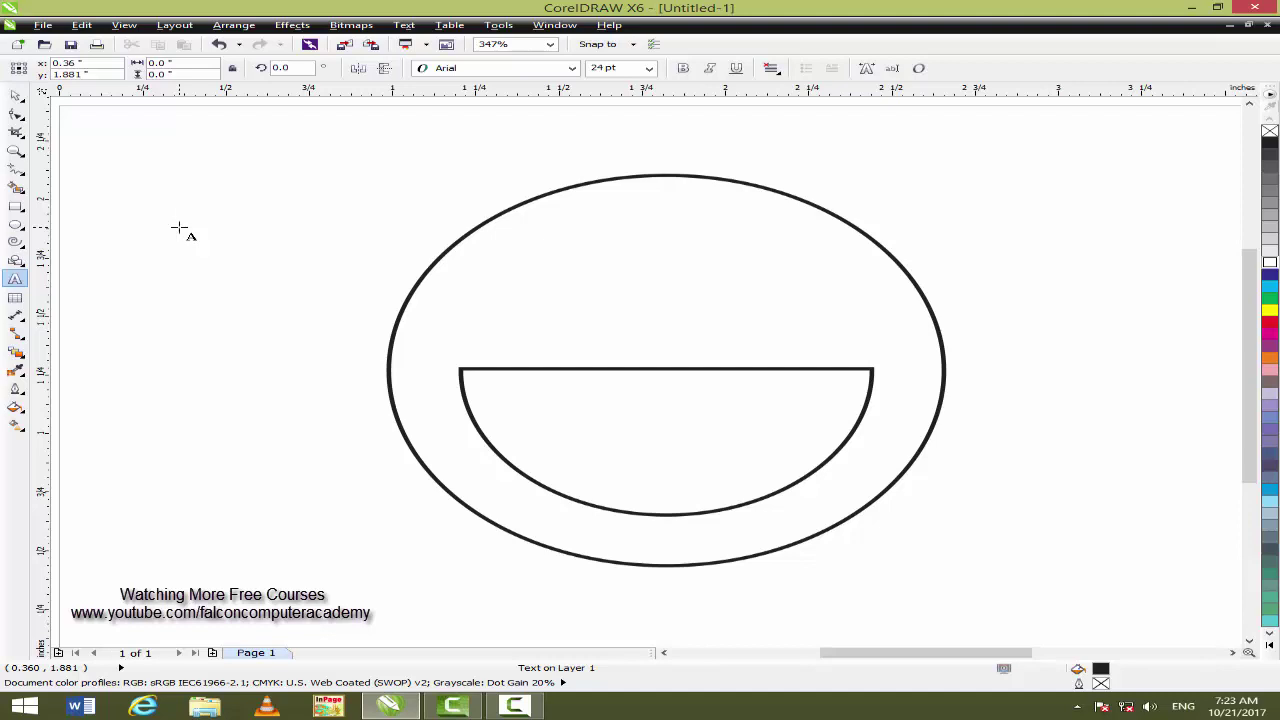
{"action": "type", "text": "Falcon "}
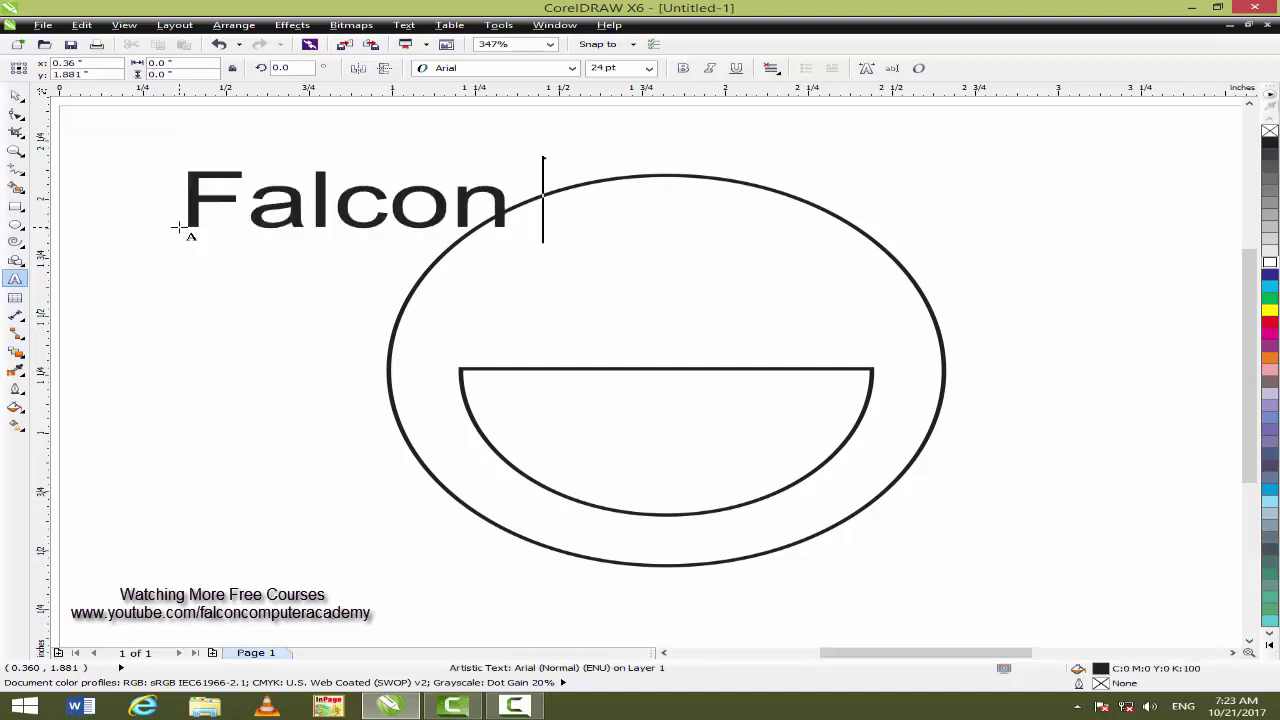
{"action": "type", "text": "Computer A"}
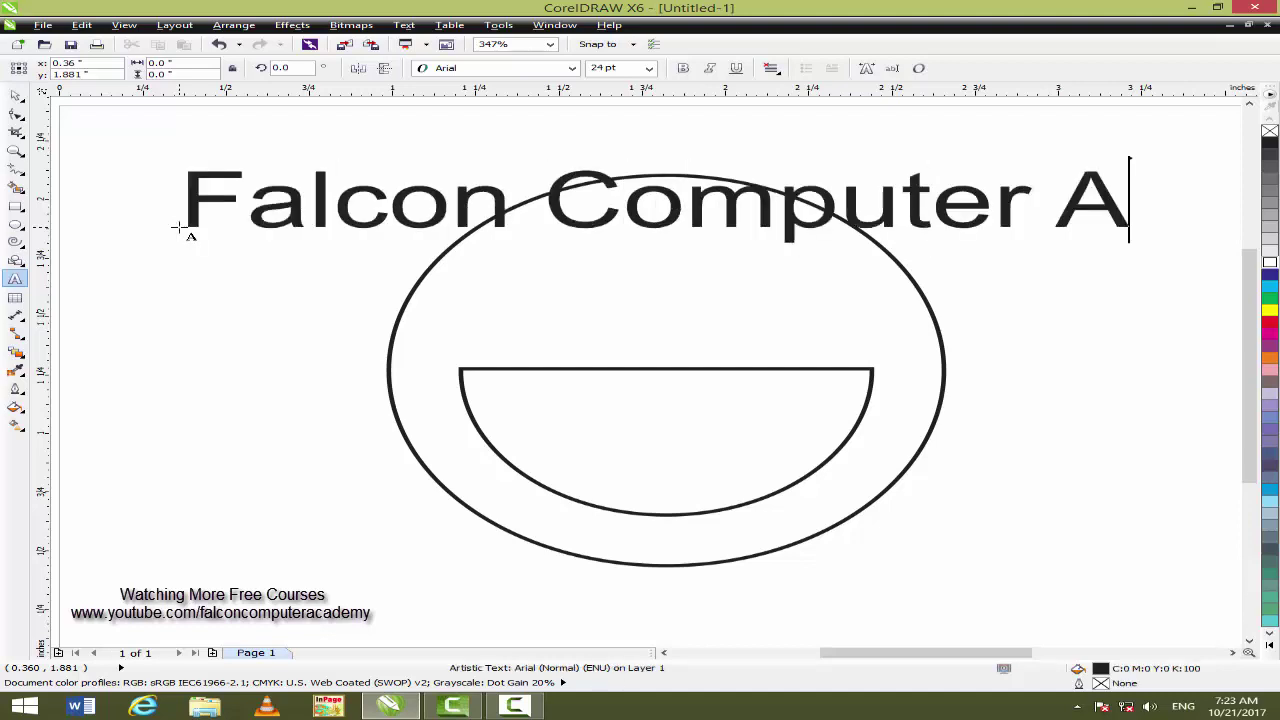
{"action": "type", "text": "cademy"}
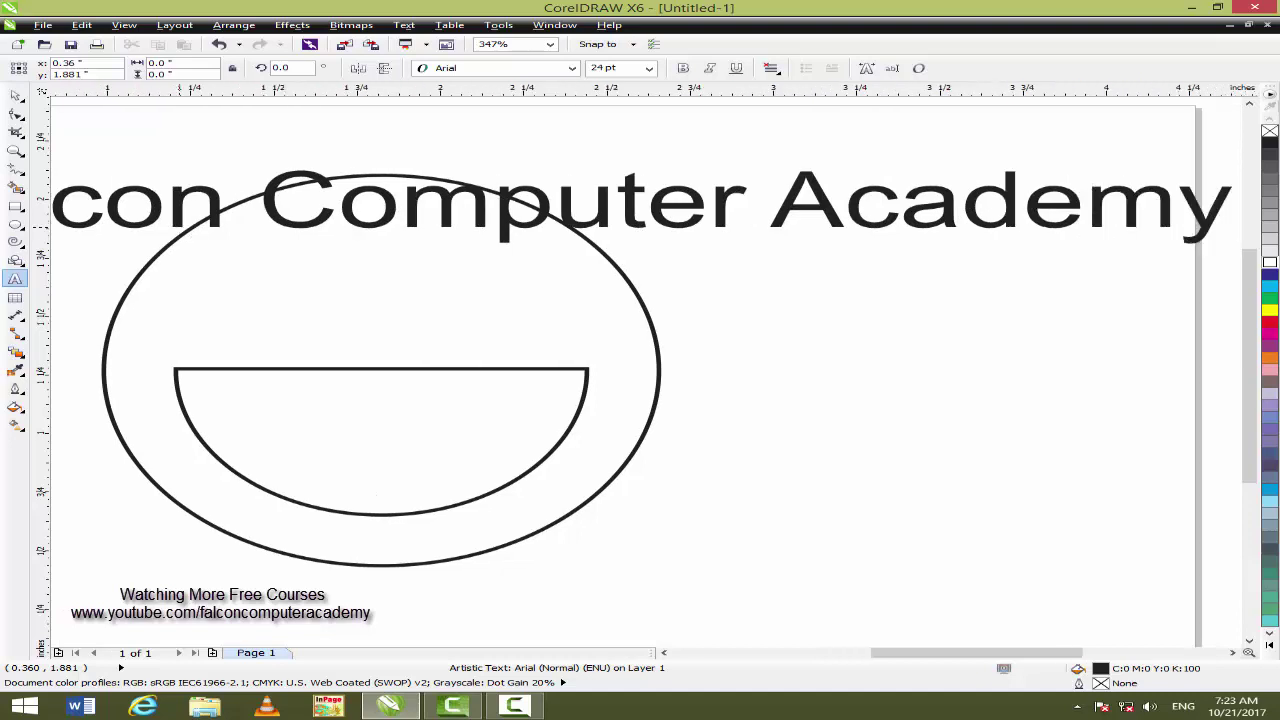
- Scale the text down proportionally to about 47%, giving a font size of about 11.25 pt
{"action": "left_click", "coordinate": [15, 97]}
{"action": "key", "text": "F4"}
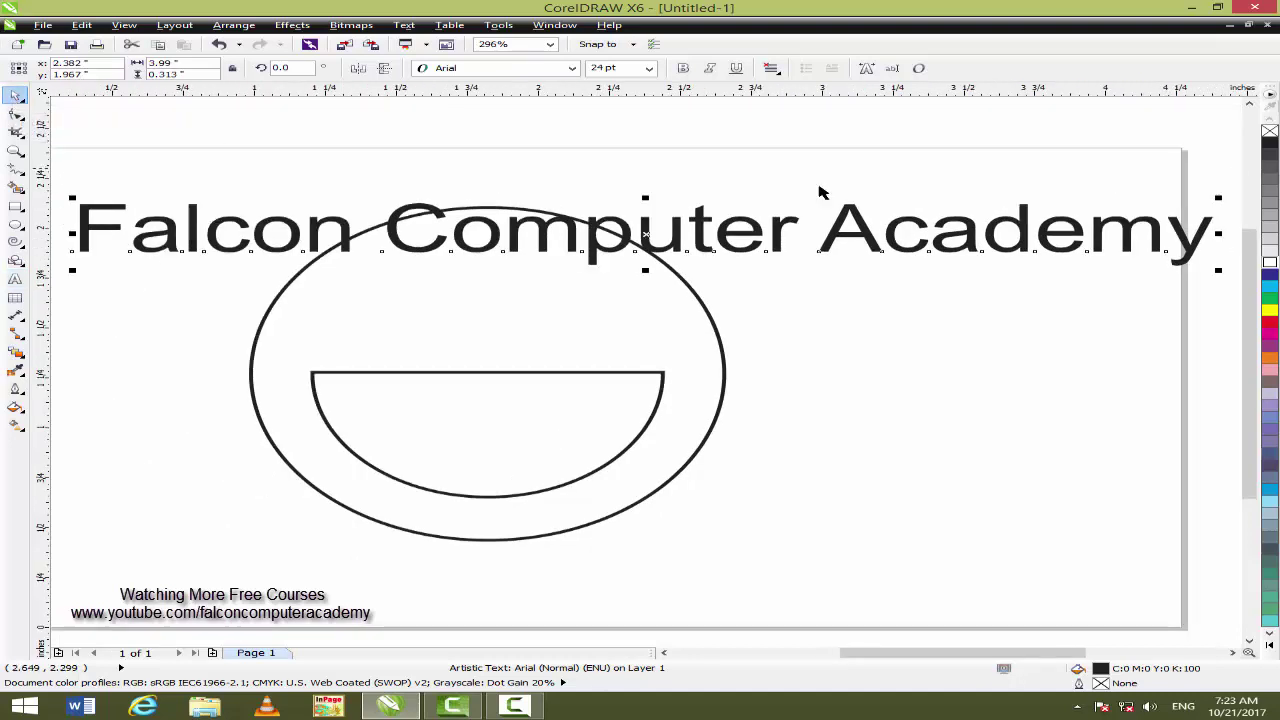
{"action": "left_click_drag", "start_coordinate": [1218, 197], "coordinate": [1154, 232]}
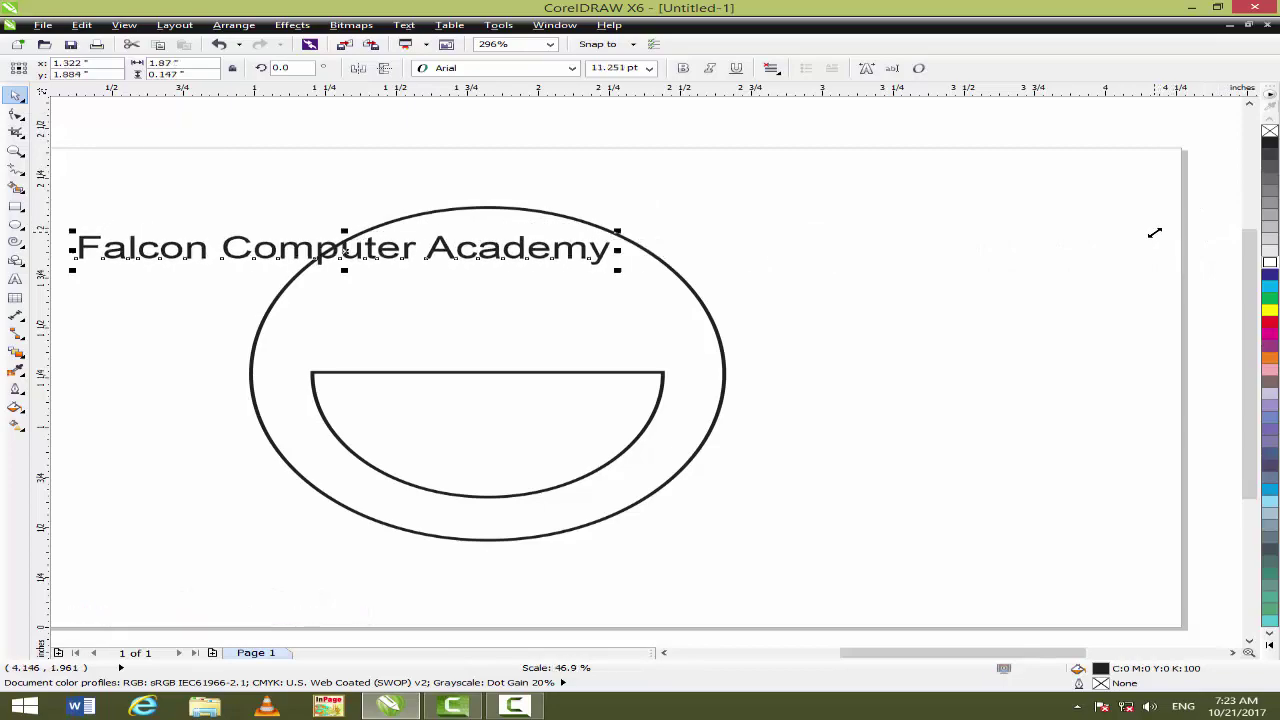
- Fit the text to the outer circle's path, inside its lower edge, and mirror it horizontally and vertically
{"action": "left_click", "coordinate": [405, 25]}
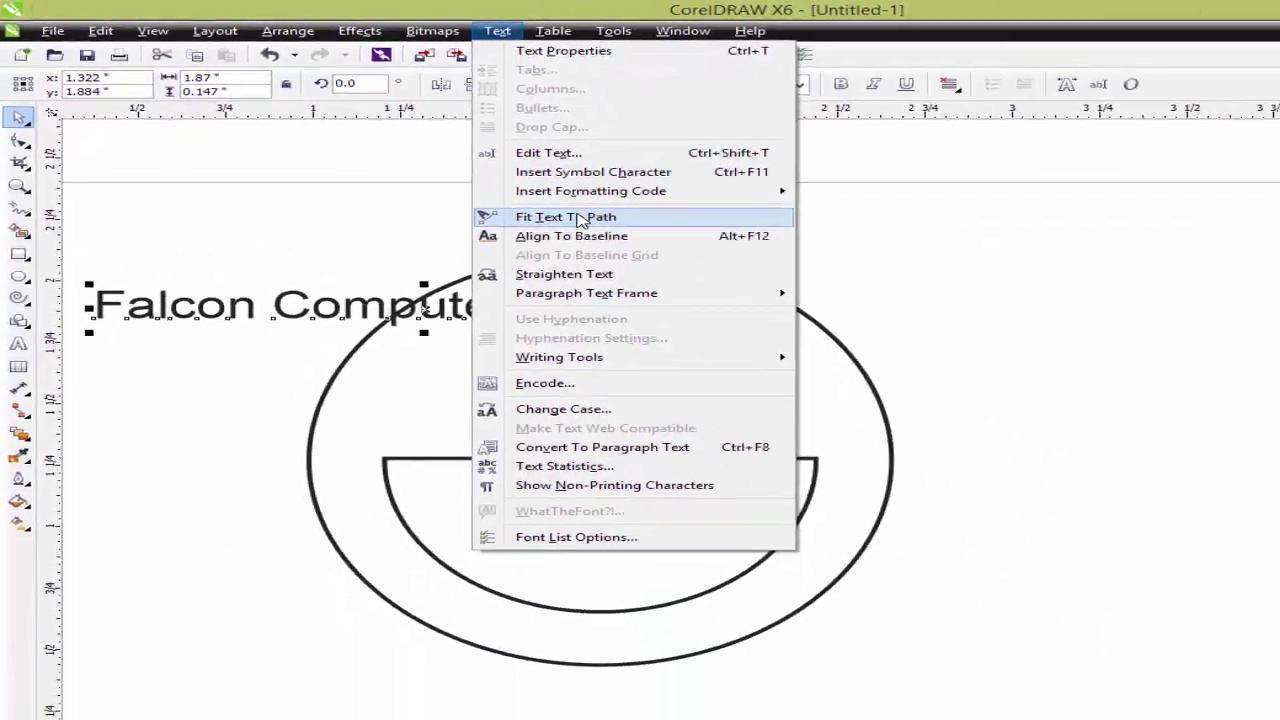
{"action": "left_click", "coordinate": [831, 318]}
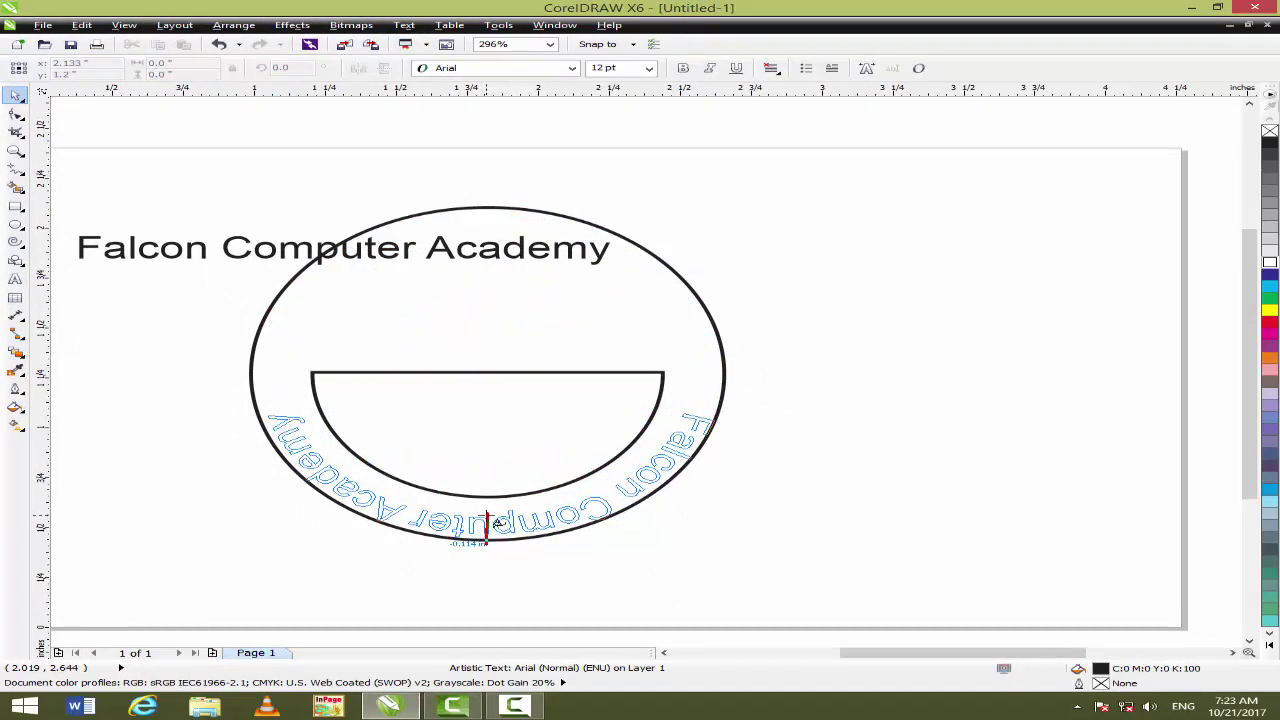
{"action": "left_click", "coordinate": [488, 524]}
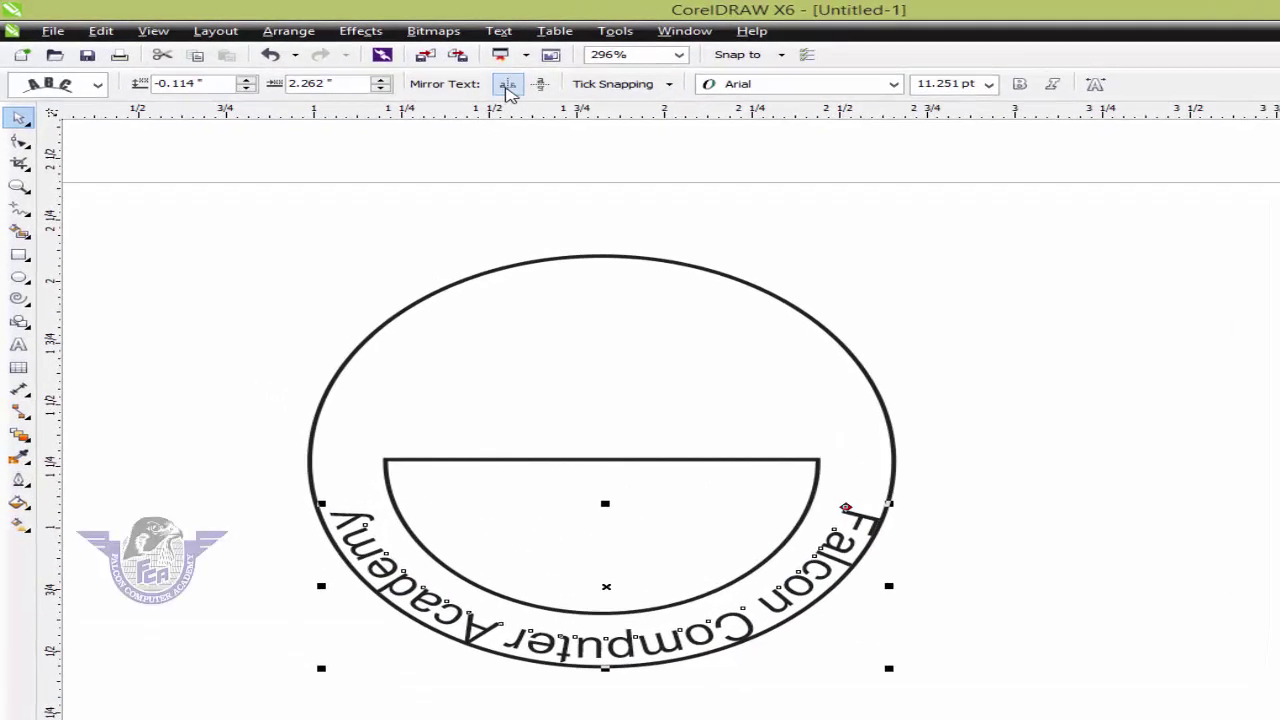
{"action": "left_click", "coordinate": [676, 114]}
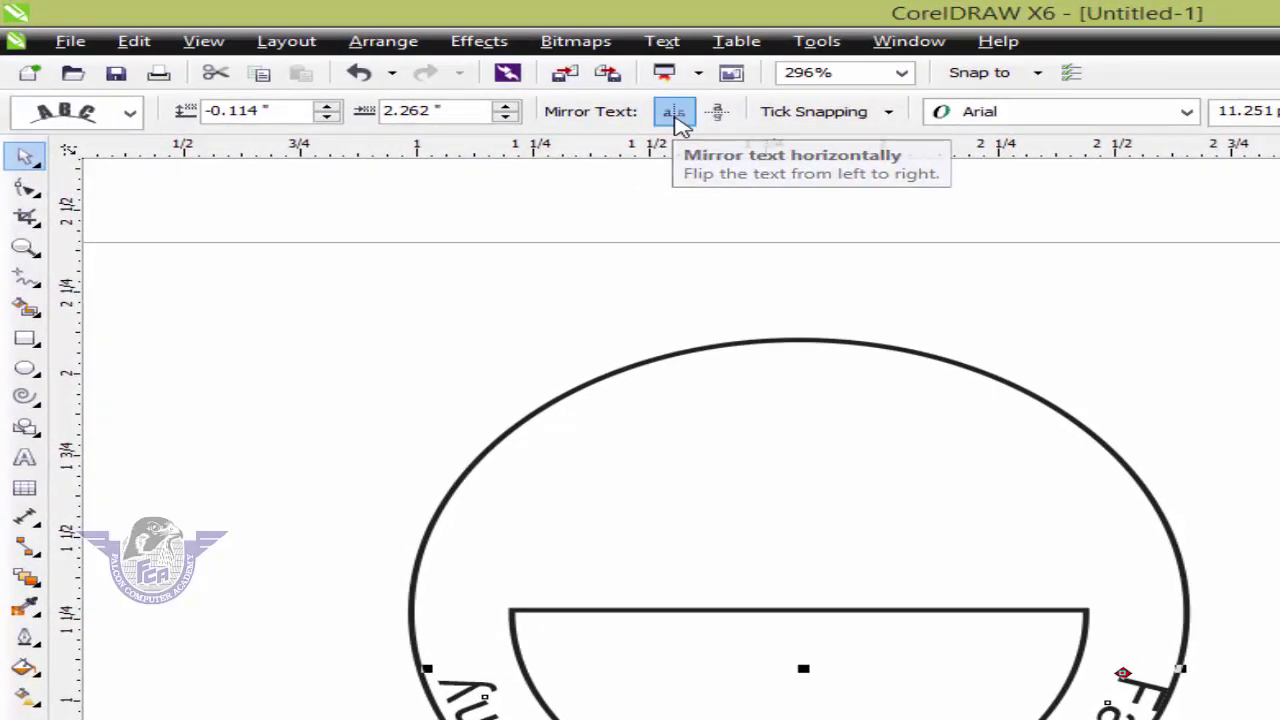
{"action": "left_click", "coordinate": [703, 116]}
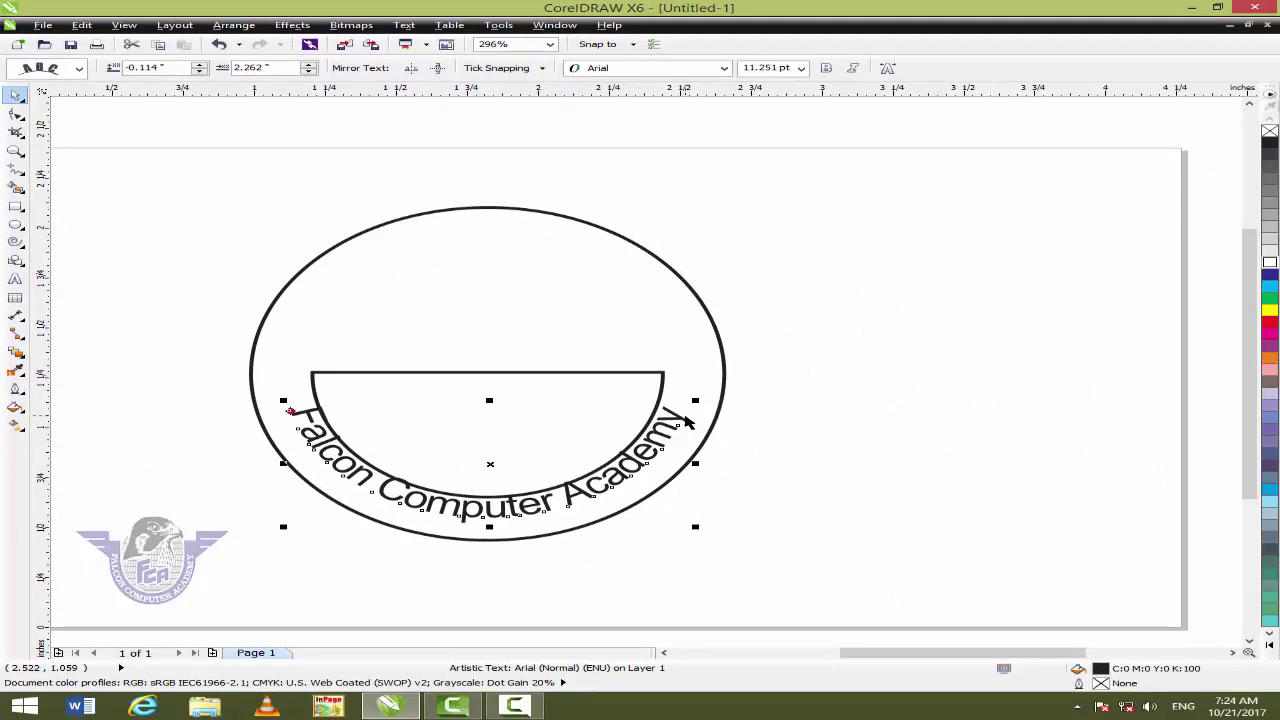
- Move the curved text into the middle of the band between the two shapes, about -0.056" from the path
{"action": "key", "text": "z"}
{"action": "left_click_drag", "start_coordinate": [202, 332], "coordinate": [766, 566]}
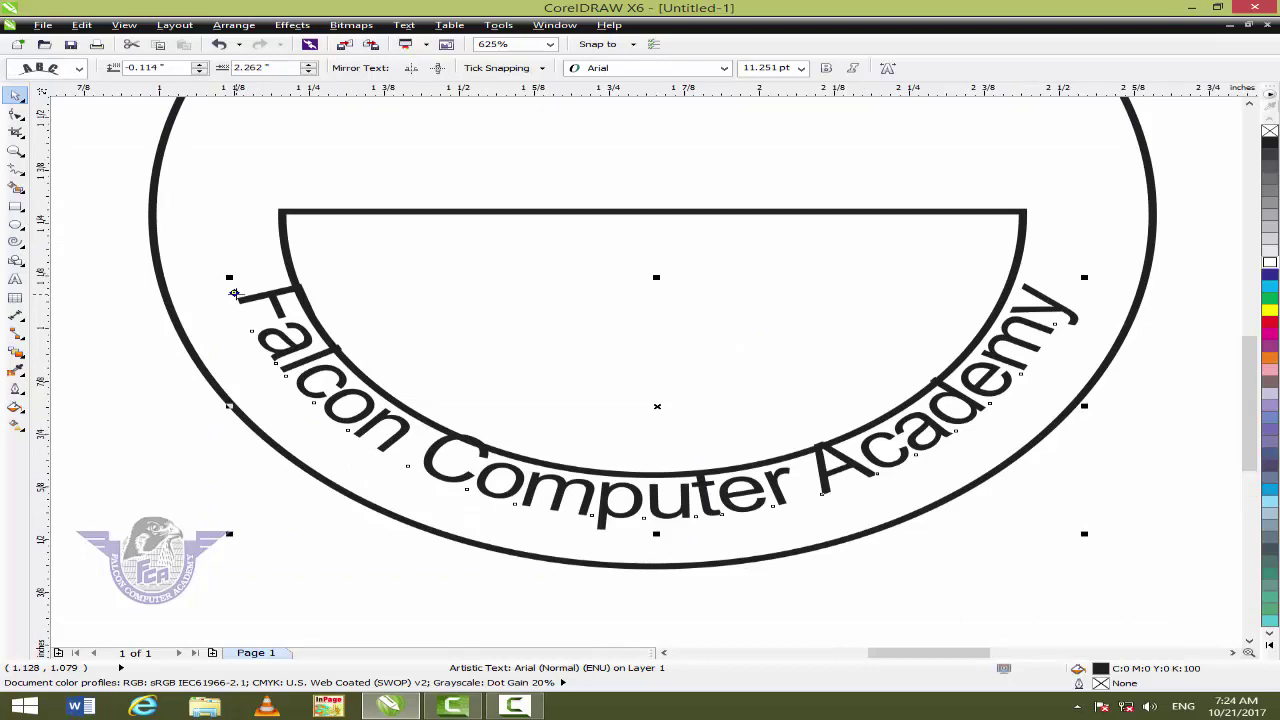
{"action": "left_click_drag", "start_coordinate": [233, 293], "coordinate": [203, 310]}
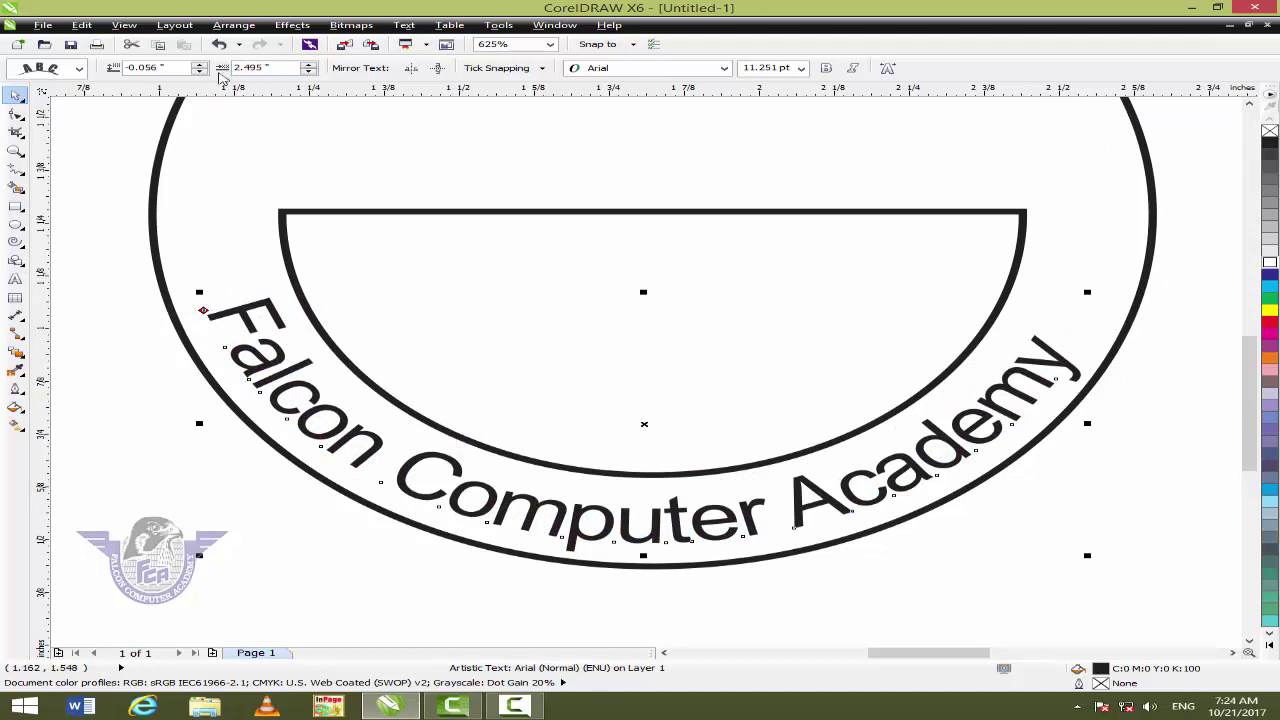
- Set the curved text's offset along the path to 2.395", keeping its distance from the path at -0.056"
{"action": "left_click", "coordinate": [204, 72]}
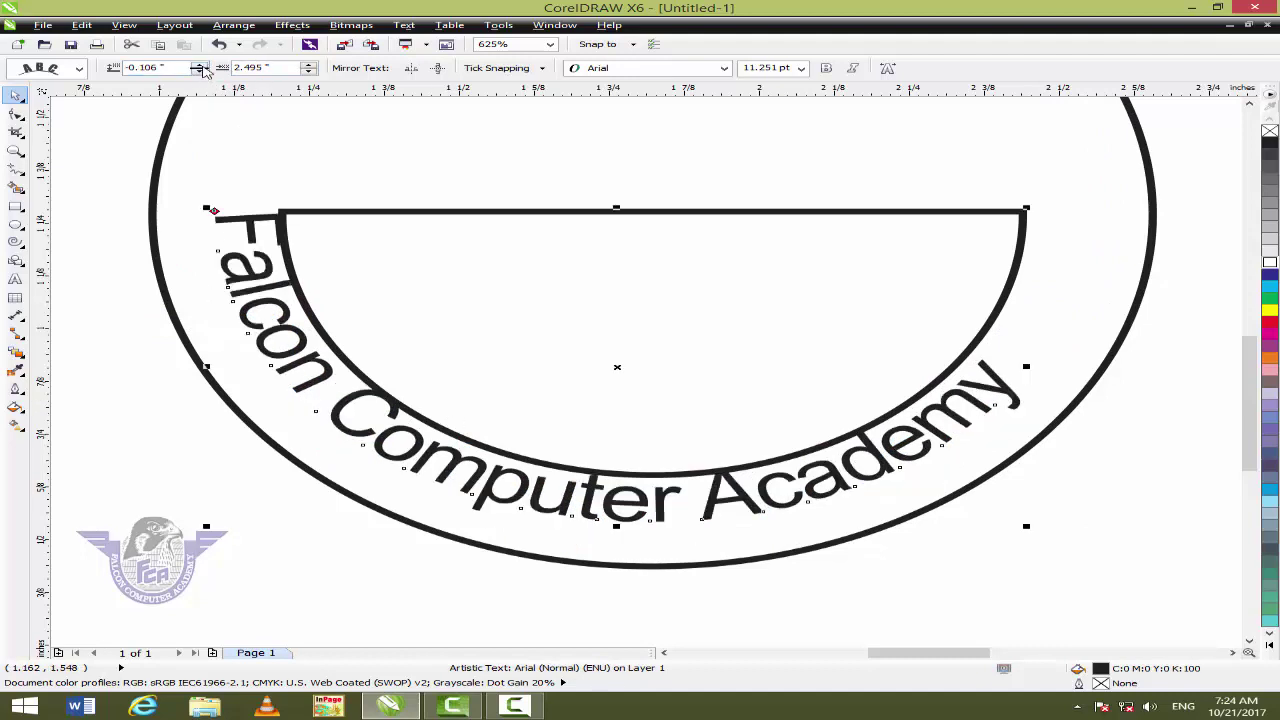
{"action": "left_click", "coordinate": [202, 65]}
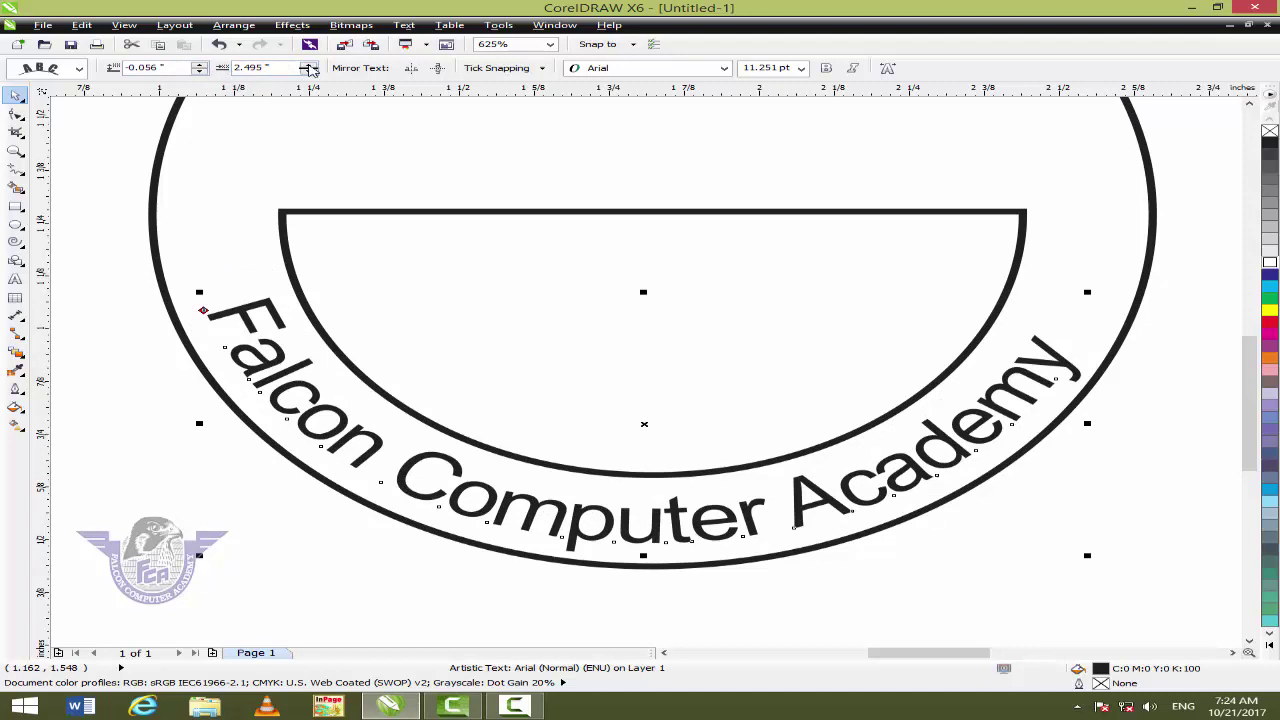
{"action": "left_click", "coordinate": [310, 70]}
{"action": "left_click", "coordinate": [310, 70]}
{"action": "left_click", "coordinate": [310, 70]}
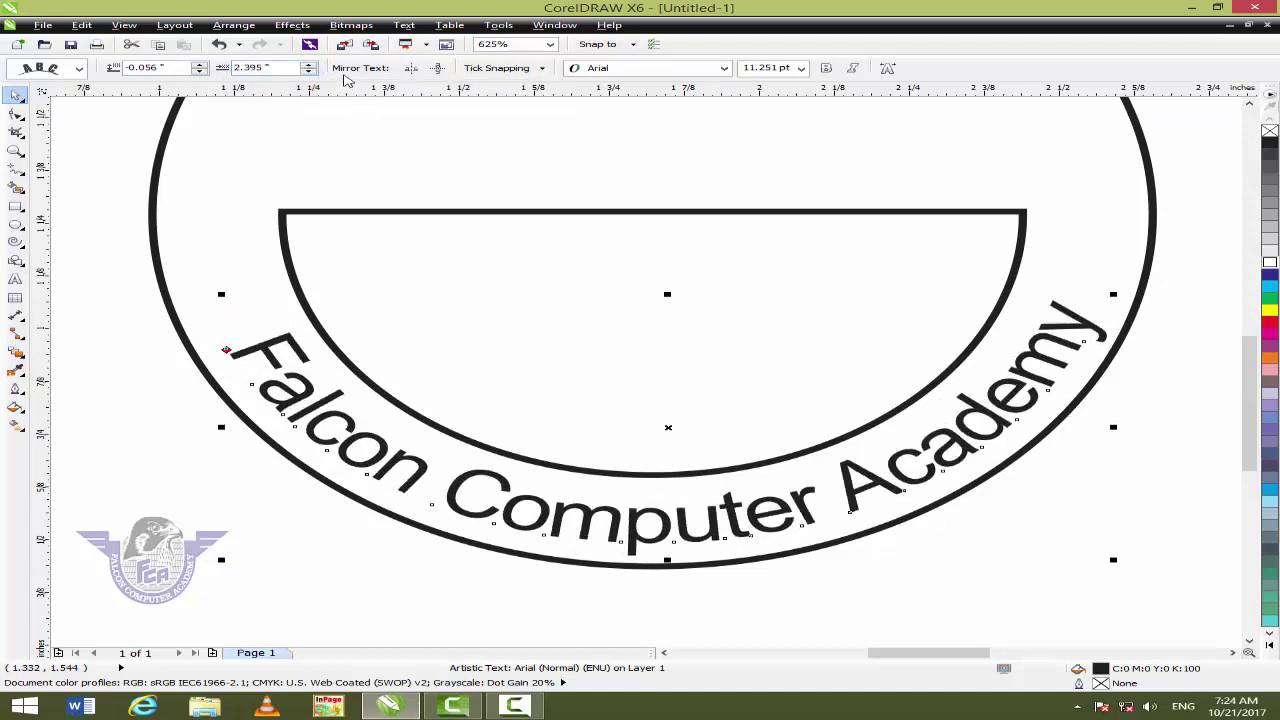
- Fill the half-circle inside the outer circle with yellow (C0 M0 Y100 K0)
{"action": "left_click", "coordinate": [14, 408]}
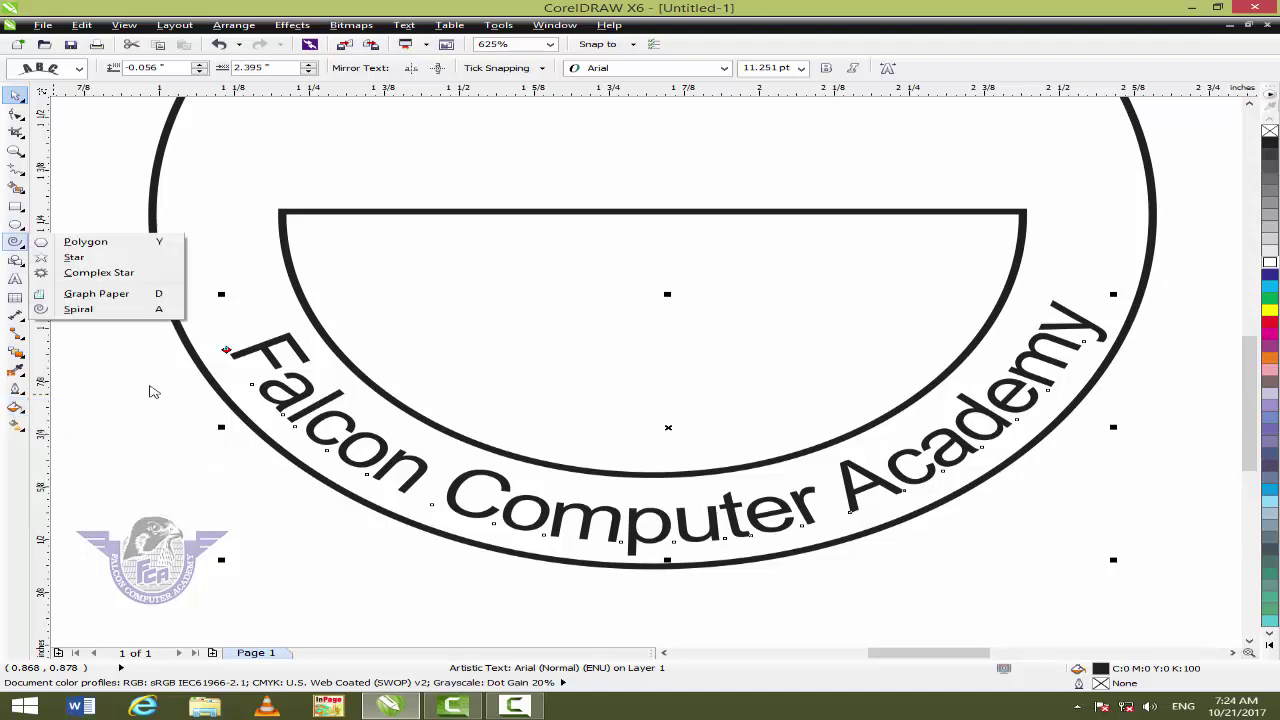
{"action": "left_click", "coordinate": [12, 93]}
{"action": "left_click", "coordinate": [169, 381]}
{"action": "key", "text": "F4"}
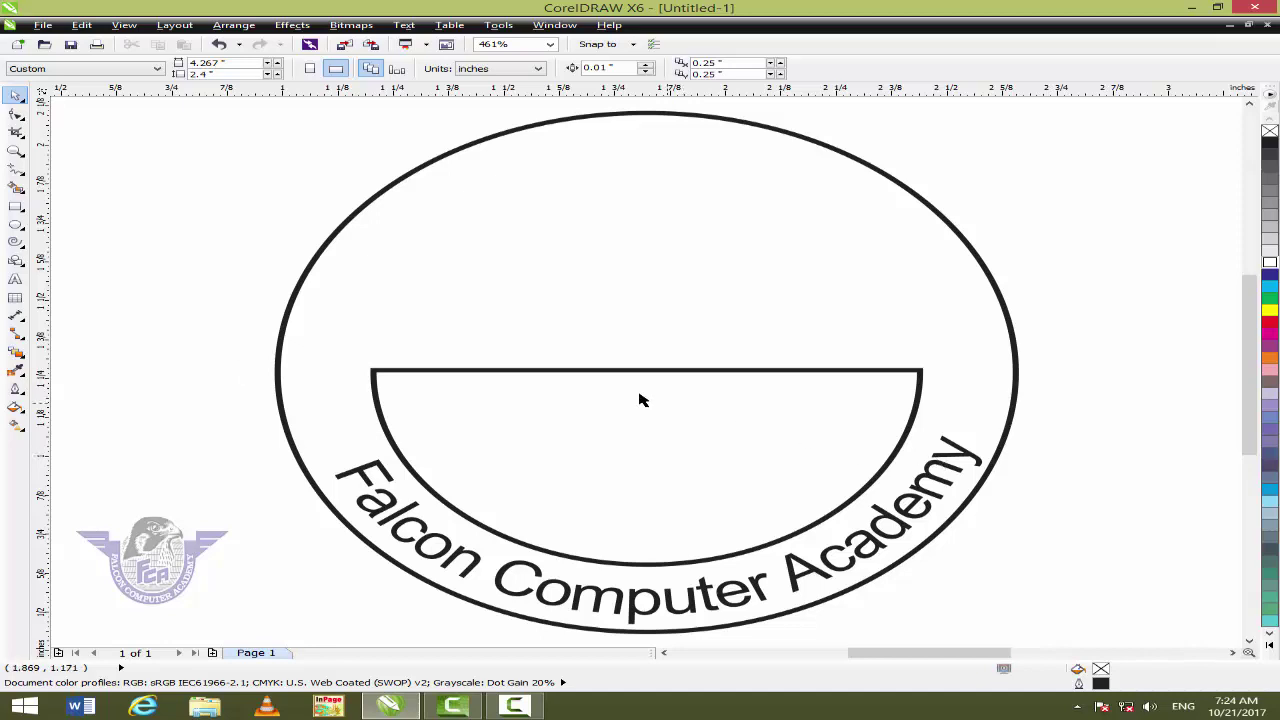
{"action": "left_click", "coordinate": [612, 372]}
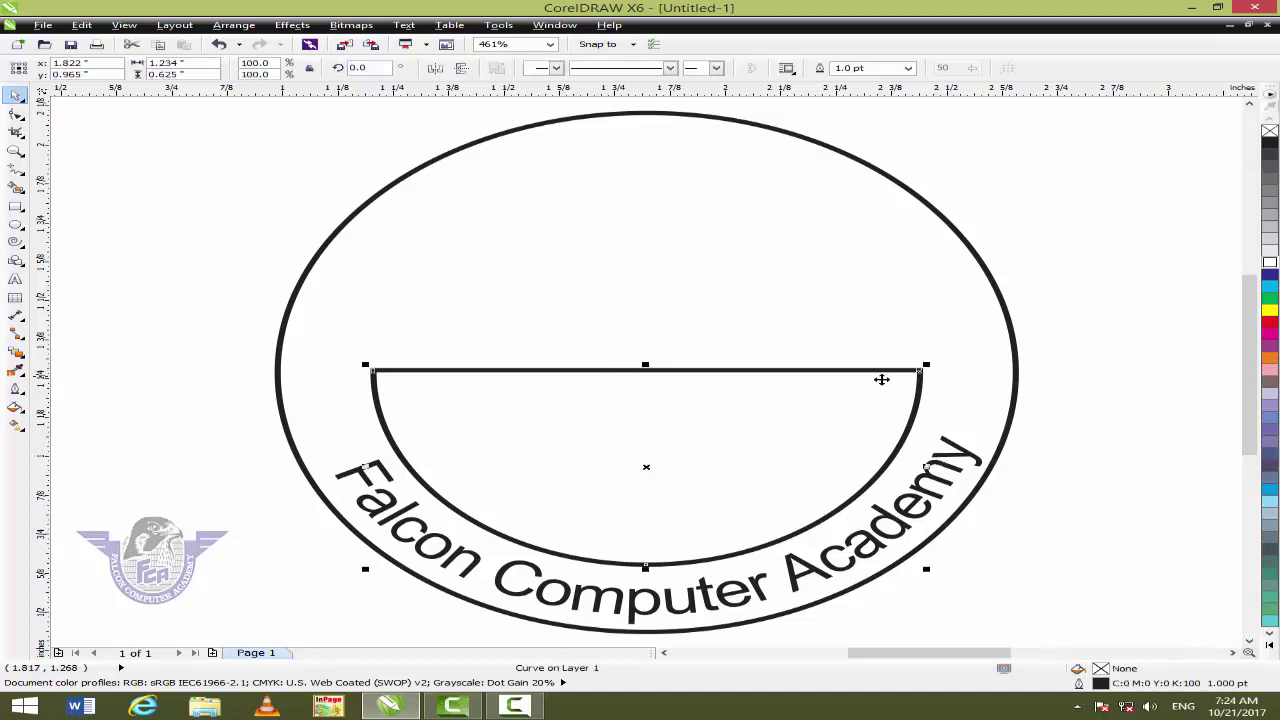
{"action": "left_click", "coordinate": [1270, 312]}
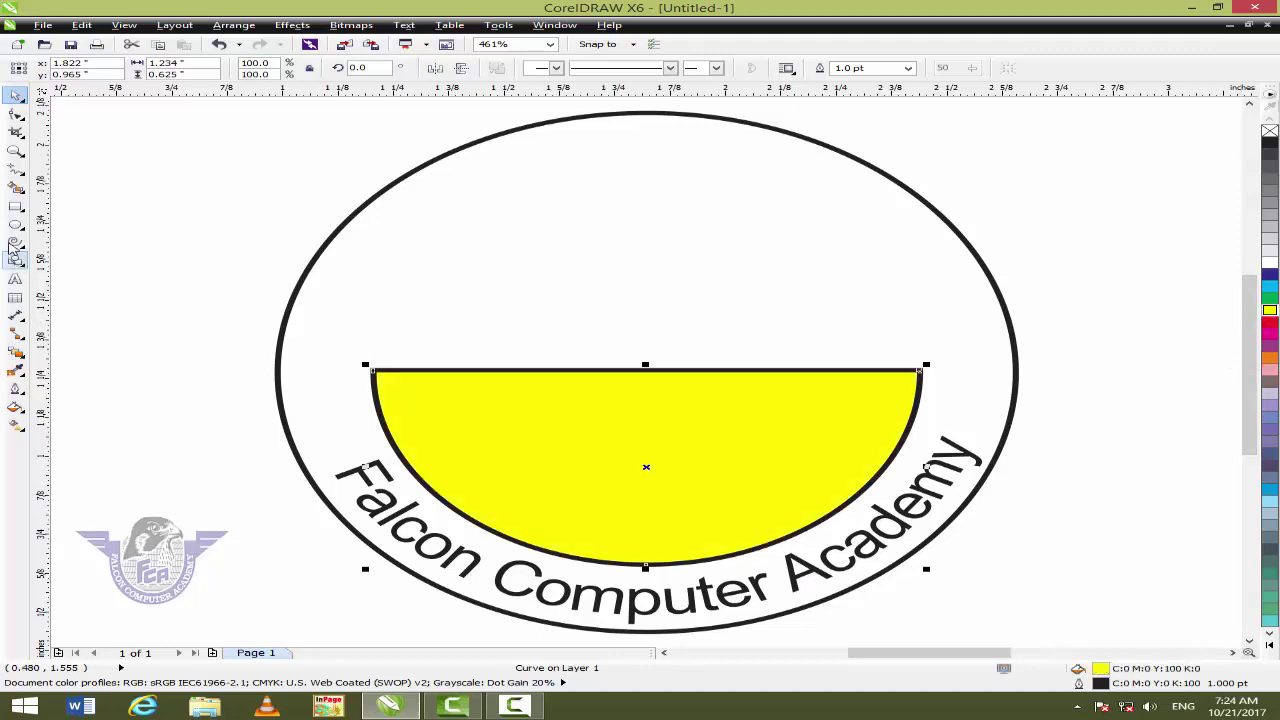
- Draw an ellipse about 0.906" by 0.754" overlapping the yellow half-circle's lower part and centre it horizontally on that shape
{"action": "left_click", "coordinate": [15, 224]}
{"action": "left_click_drag", "start_coordinate": [266, 436], "coordinate": [666, 560]}
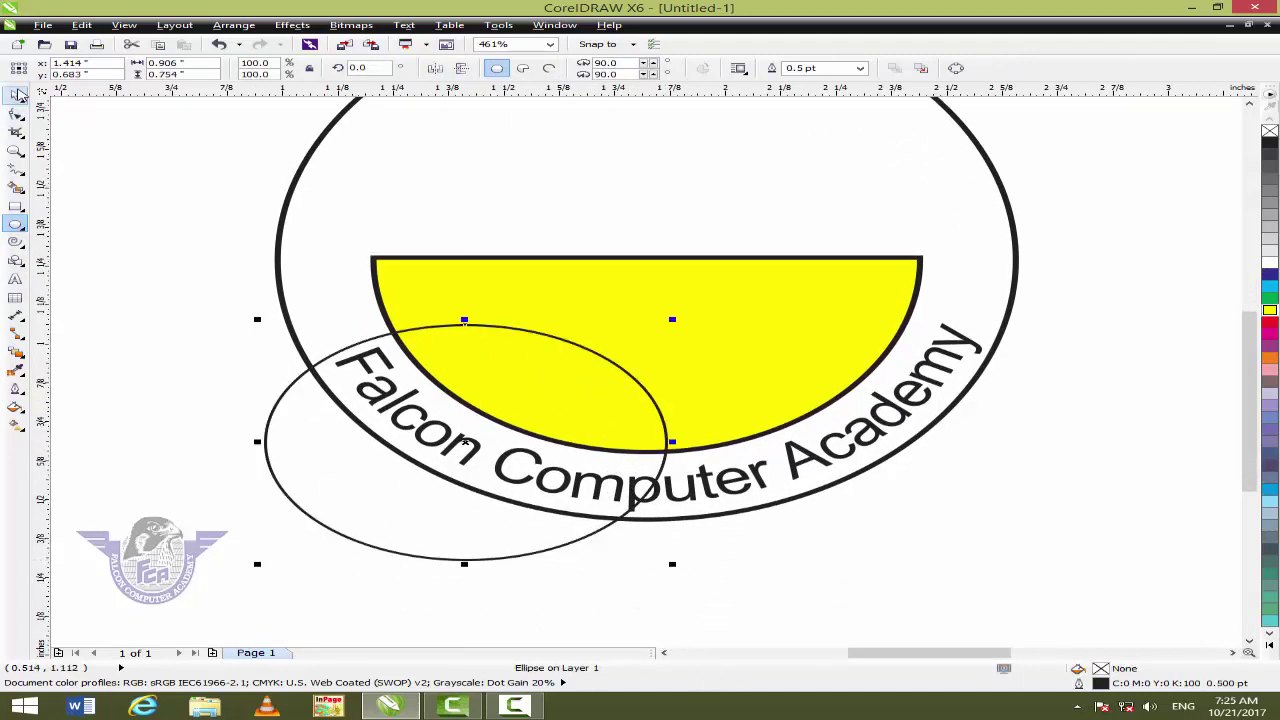
{"action": "left_click", "coordinate": [15, 96]}
{"action": "left_click", "coordinate": [252, 632]}
{"action": "left_click", "coordinate": [345, 503]}
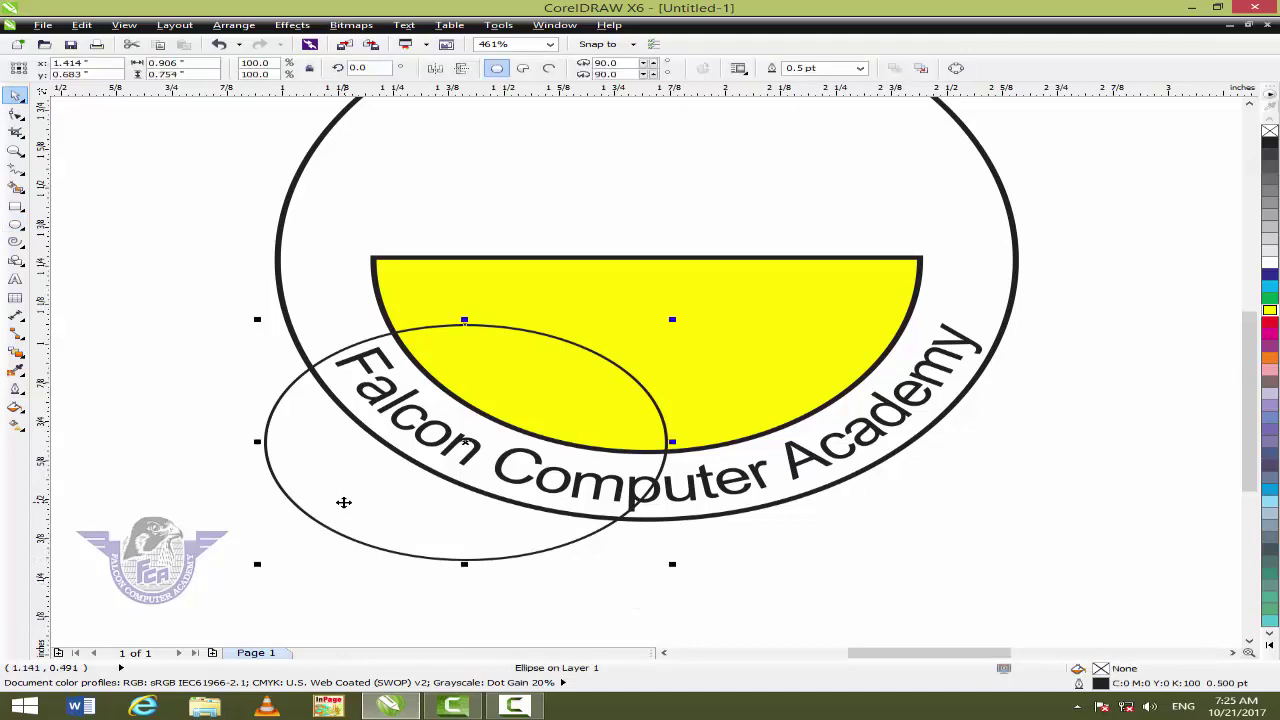
{"action": "left_click", "coordinate": [720, 337], "text": "shift"}
{"action": "key", "text": "c"}
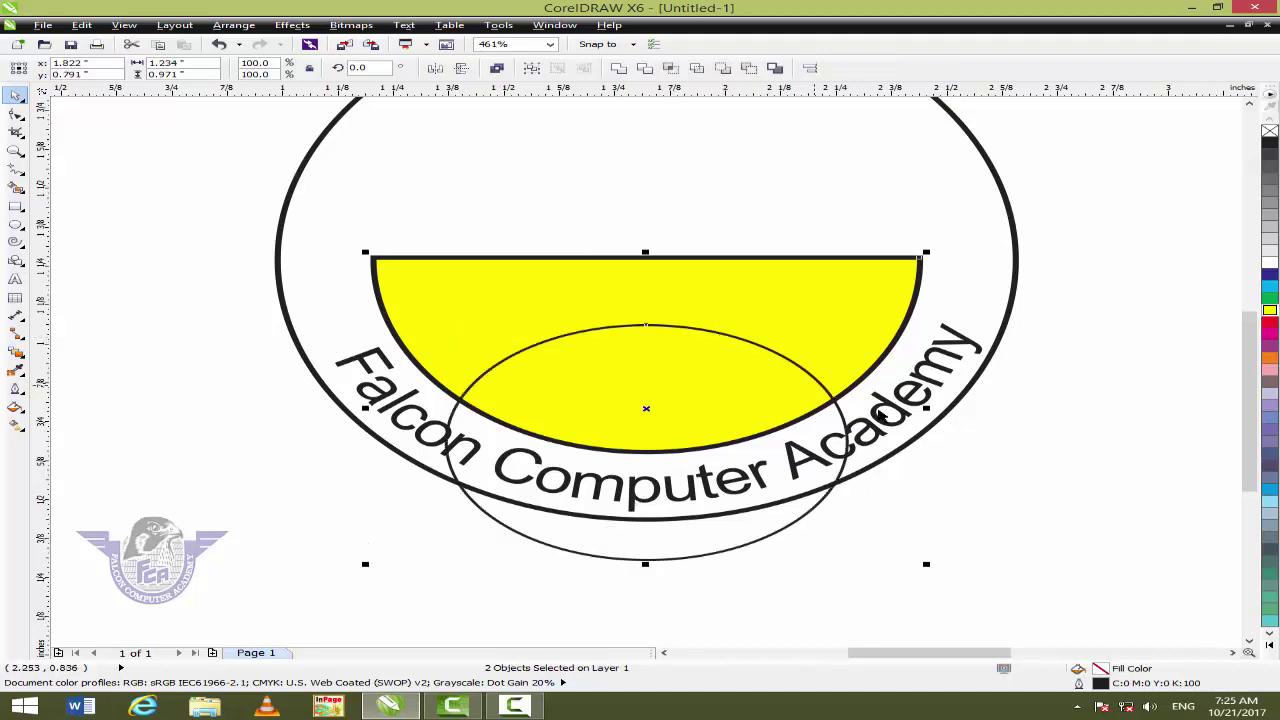
- Smart Fill the overlap between the ellipse and the yellow half-circle with red, and delete the ellipse
{"action": "left_click", "coordinate": [1022, 568]}
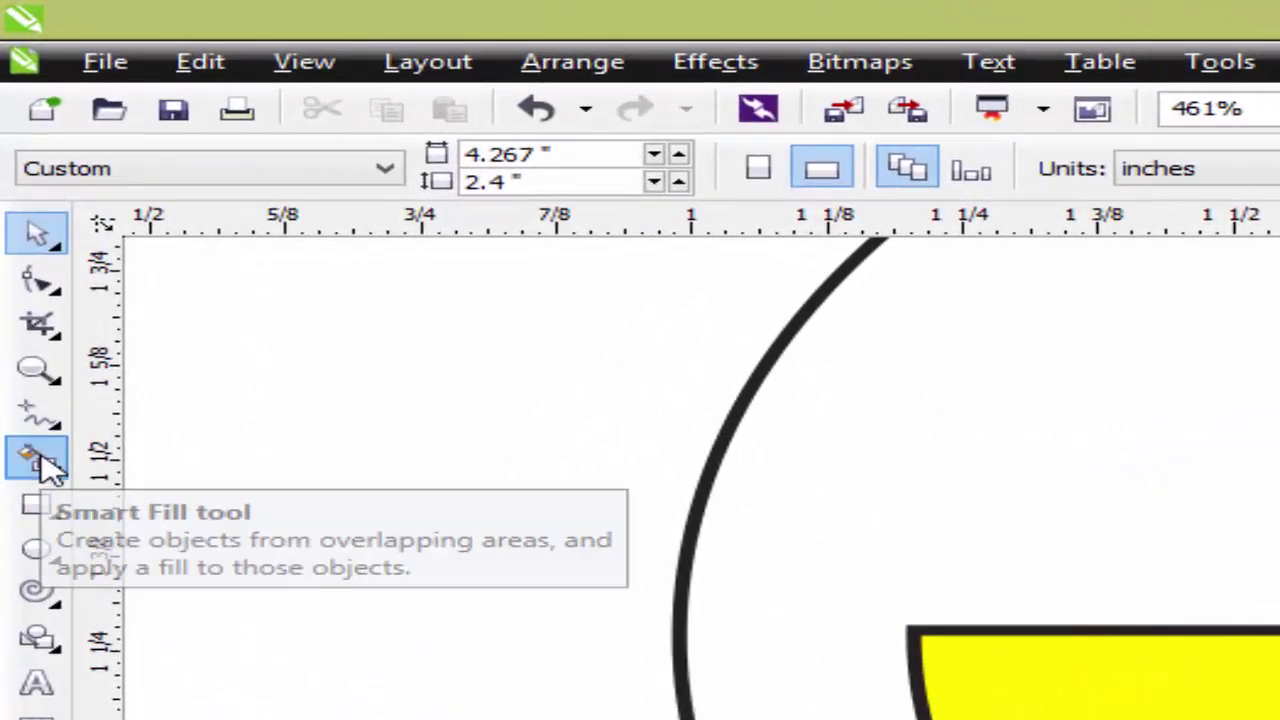
{"action": "left_click", "coordinate": [16, 186]}
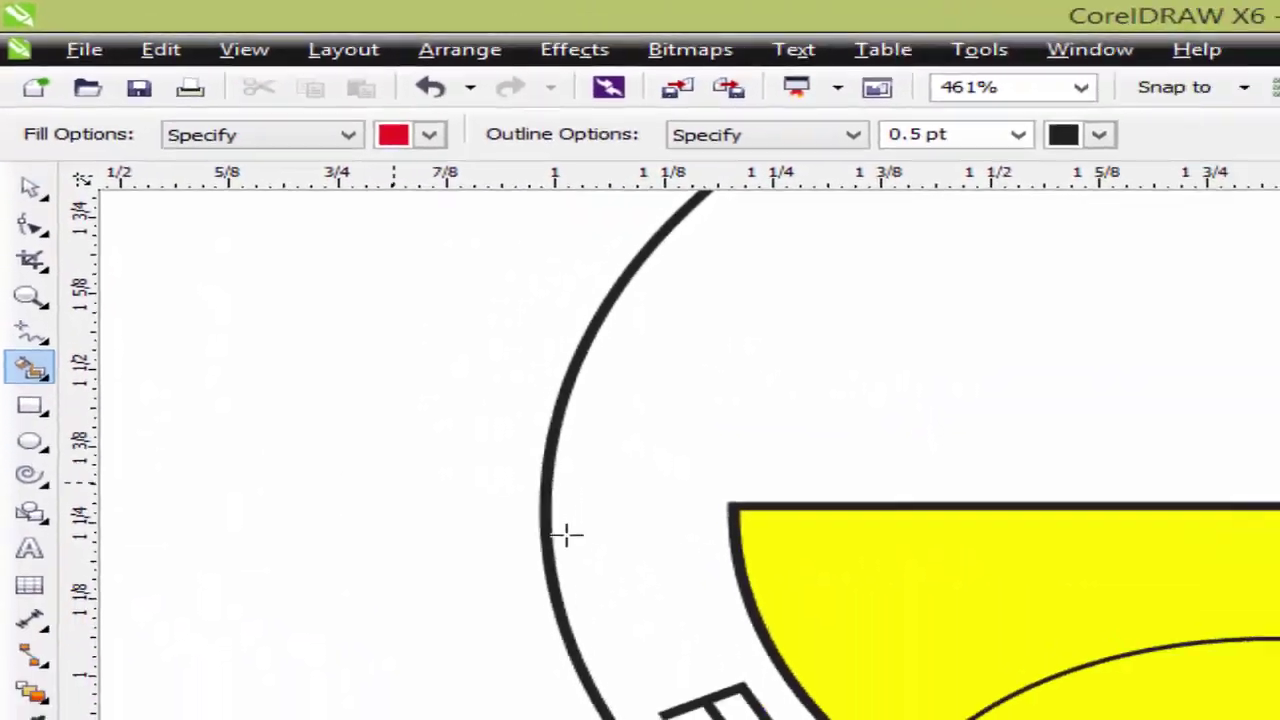
{"action": "left_click", "coordinate": [794, 494]}
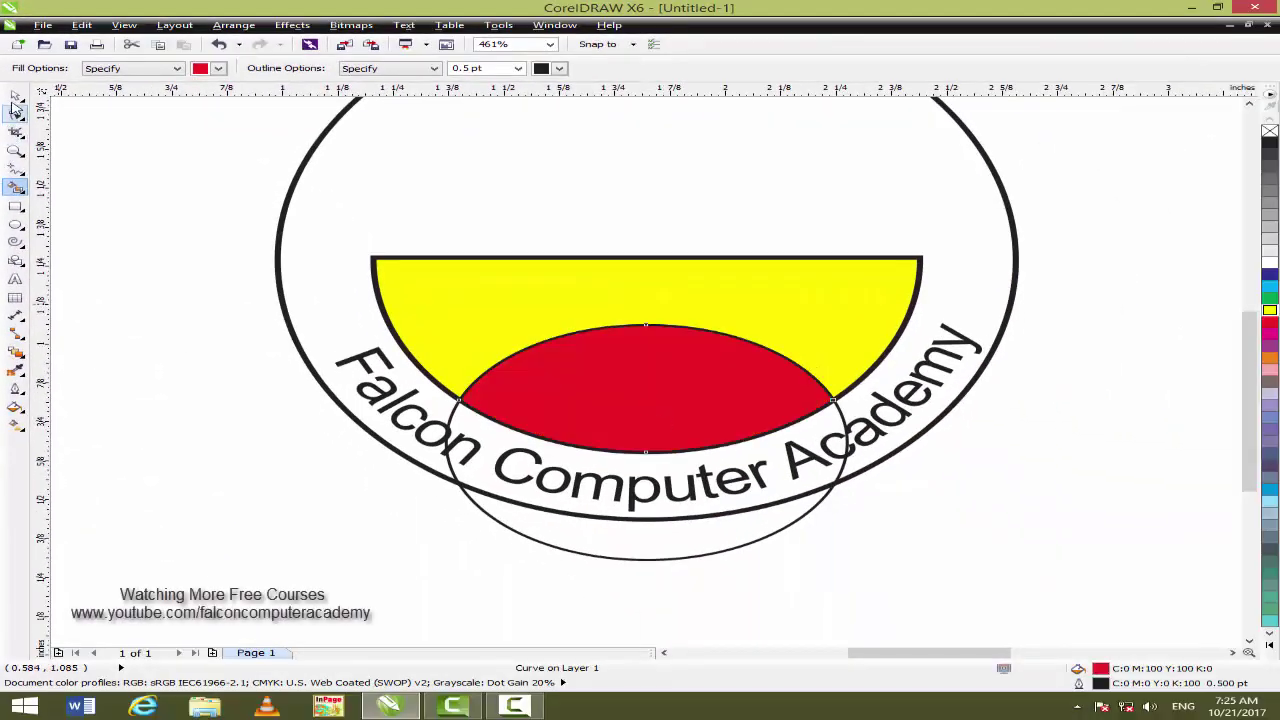
{"action": "left_click", "coordinate": [15, 98]}
{"action": "left_click", "coordinate": [612, 615]}
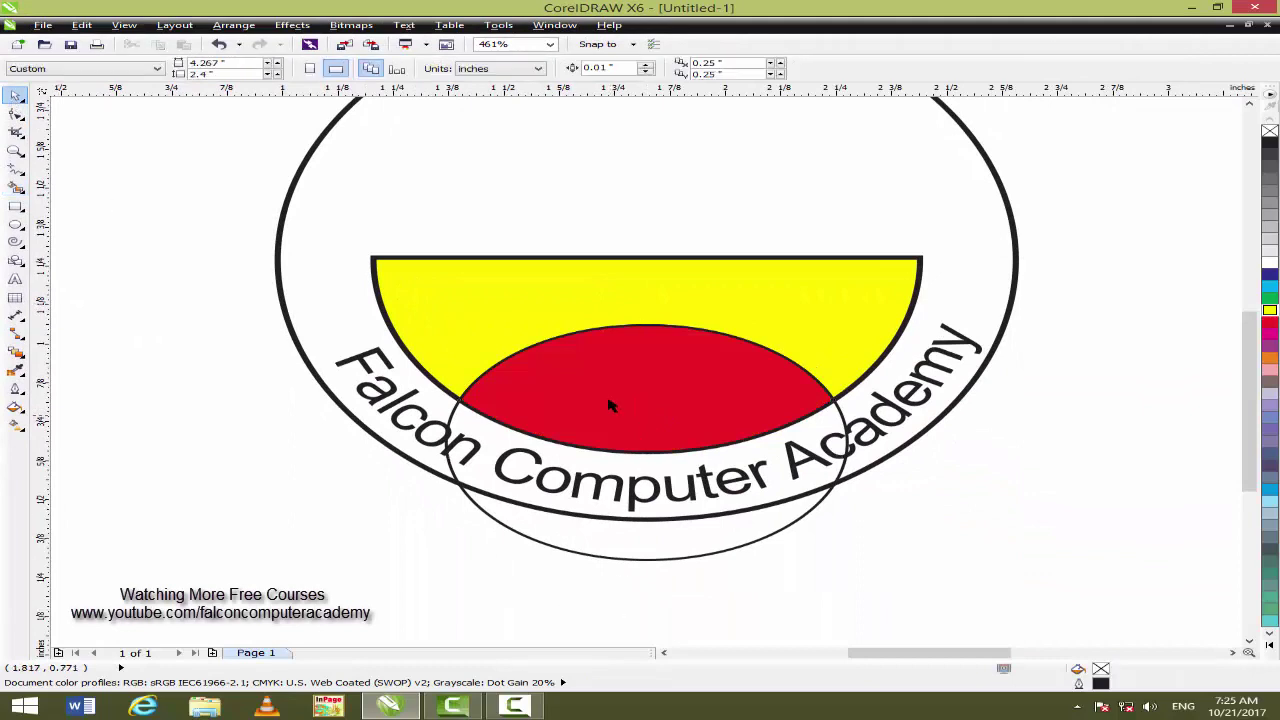
{"action": "left_click", "coordinate": [605, 559]}
{"action": "key", "text": "Delete"}
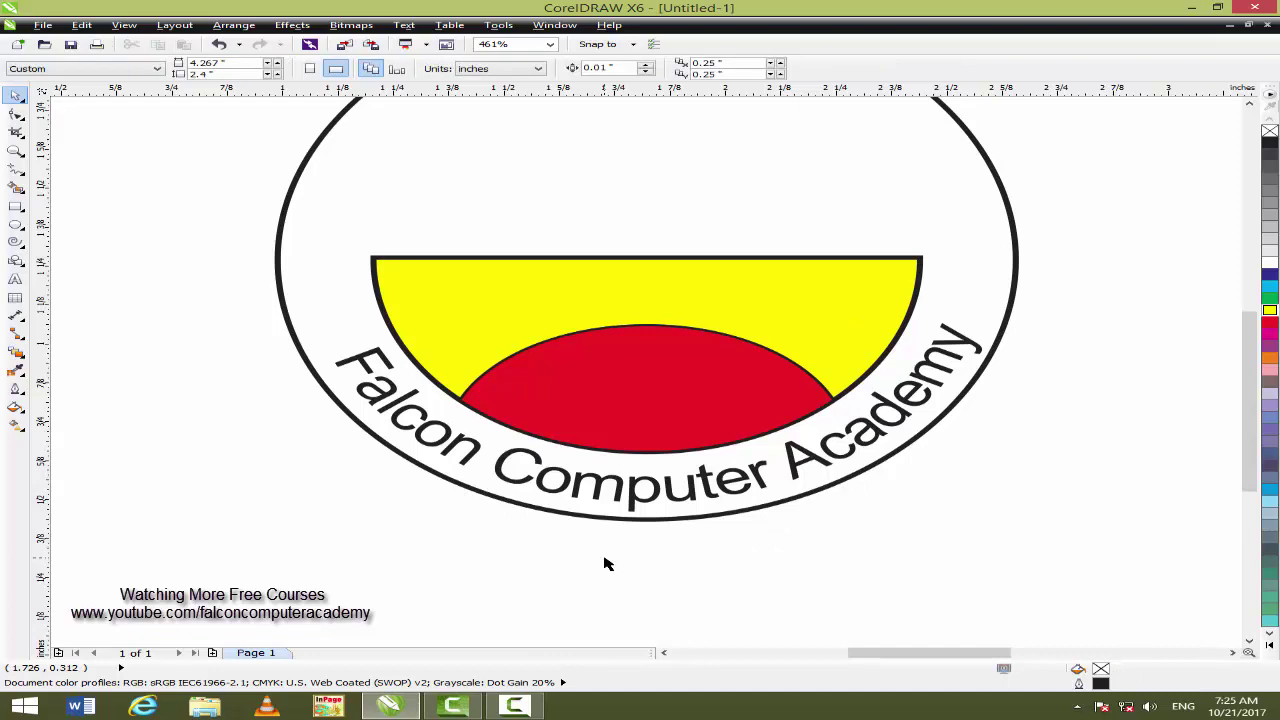
- Add the artistic text "FCA" above the yellow half-circle and enlarge it to about 44 pt, nearly the half-circle's width
{"action": "scroll", "coordinate": [605, 539], "scroll_direction": "up", "scroll_amount": 2}
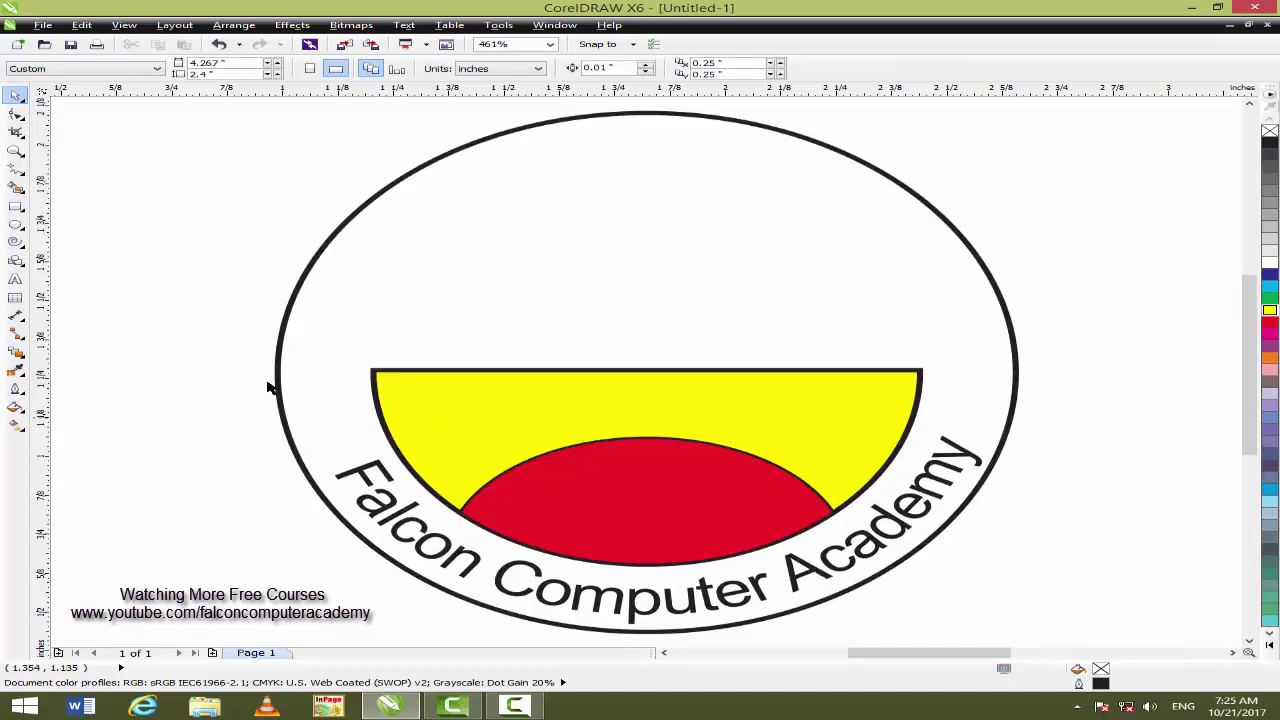
{"action": "left_click", "coordinate": [15, 281]}
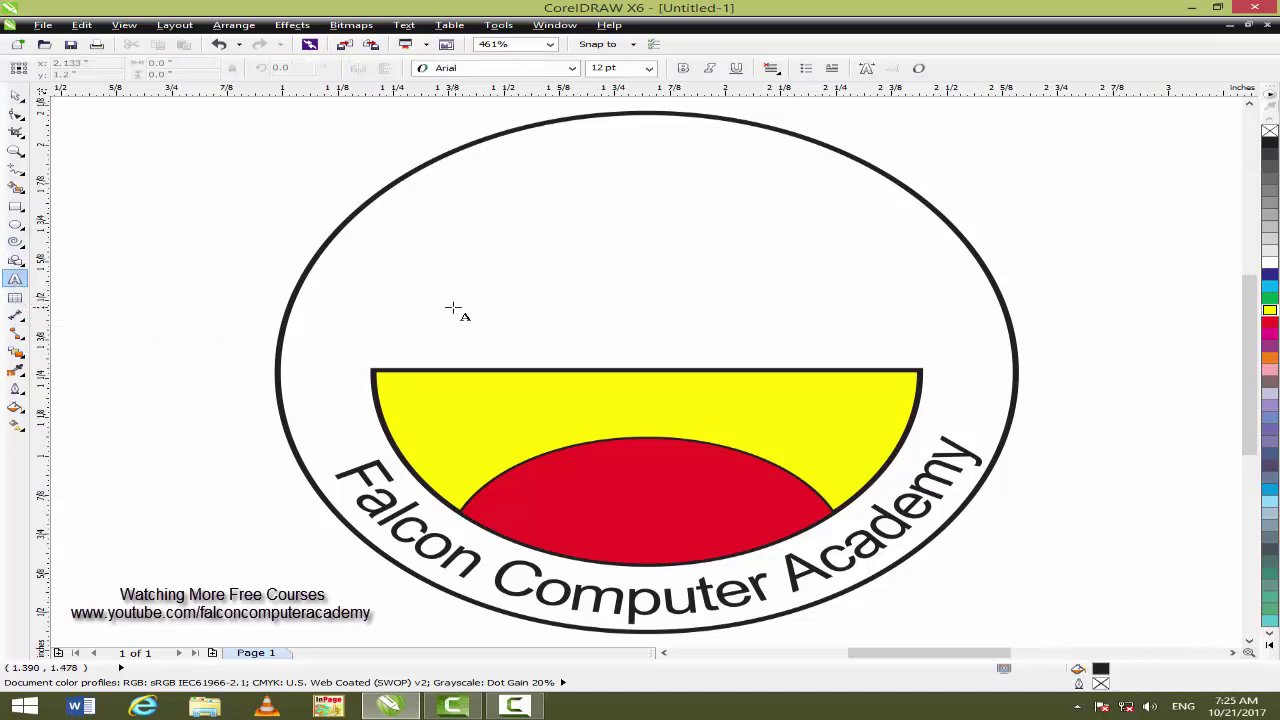
{"action": "left_click", "coordinate": [406, 278]}
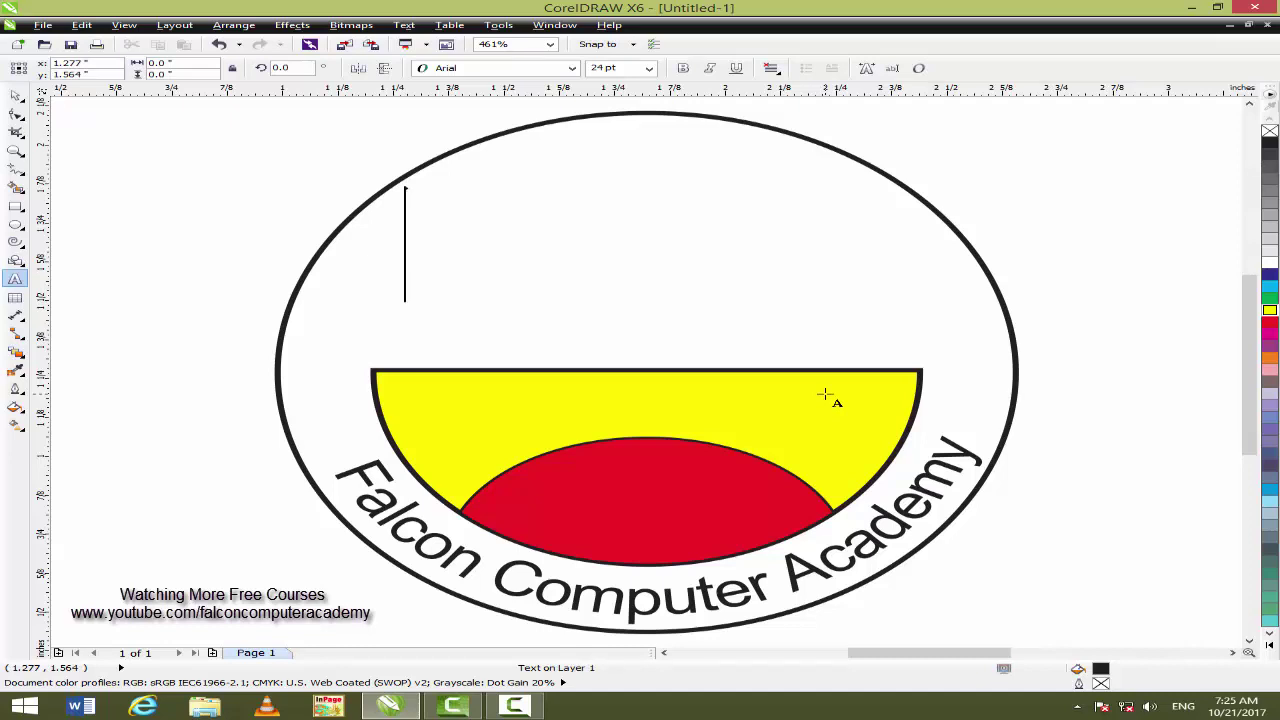
{"action": "type", "text": "FCA"}
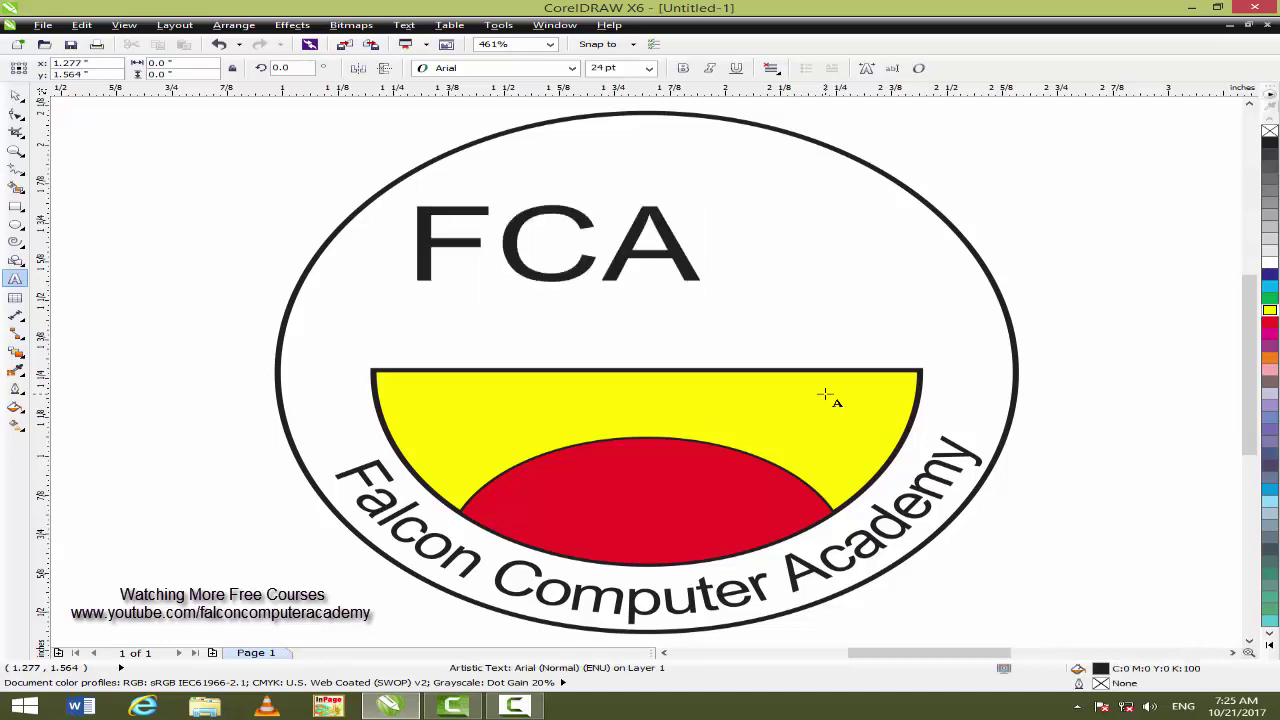
{"action": "left_click", "coordinate": [15, 95]}
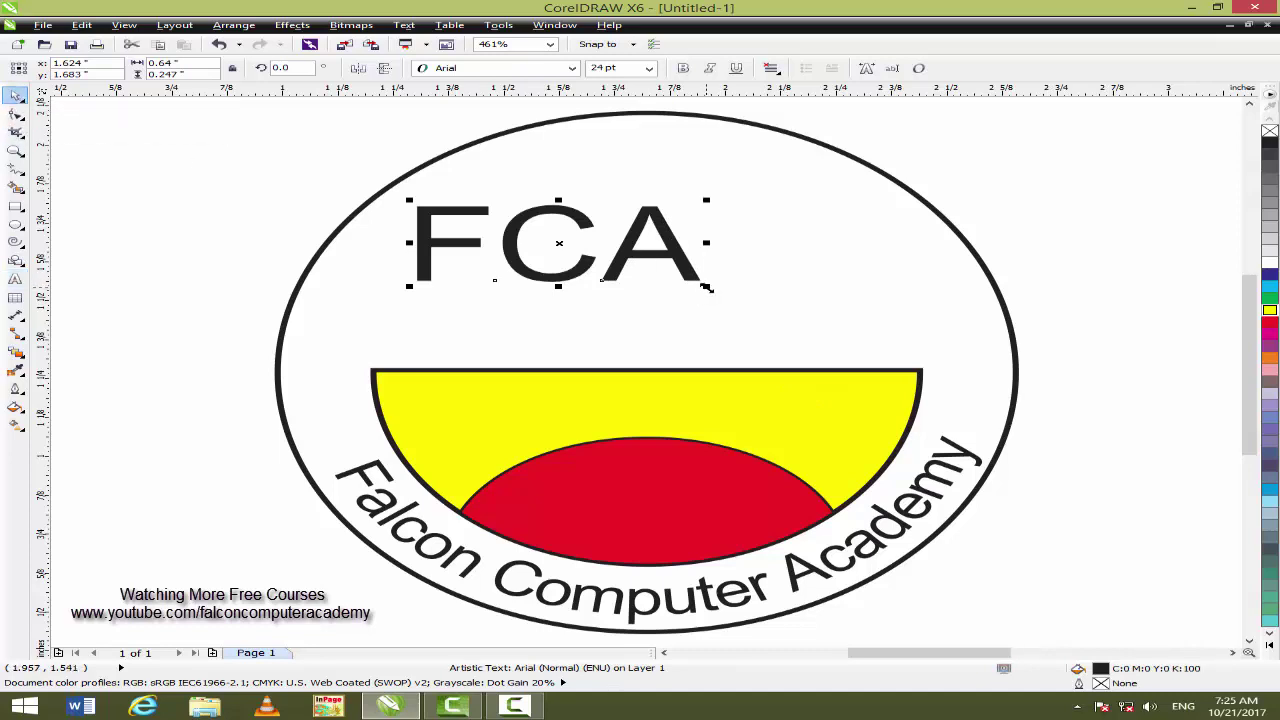
{"action": "left_click_drag", "start_coordinate": [706, 286], "coordinate": [917, 361]}
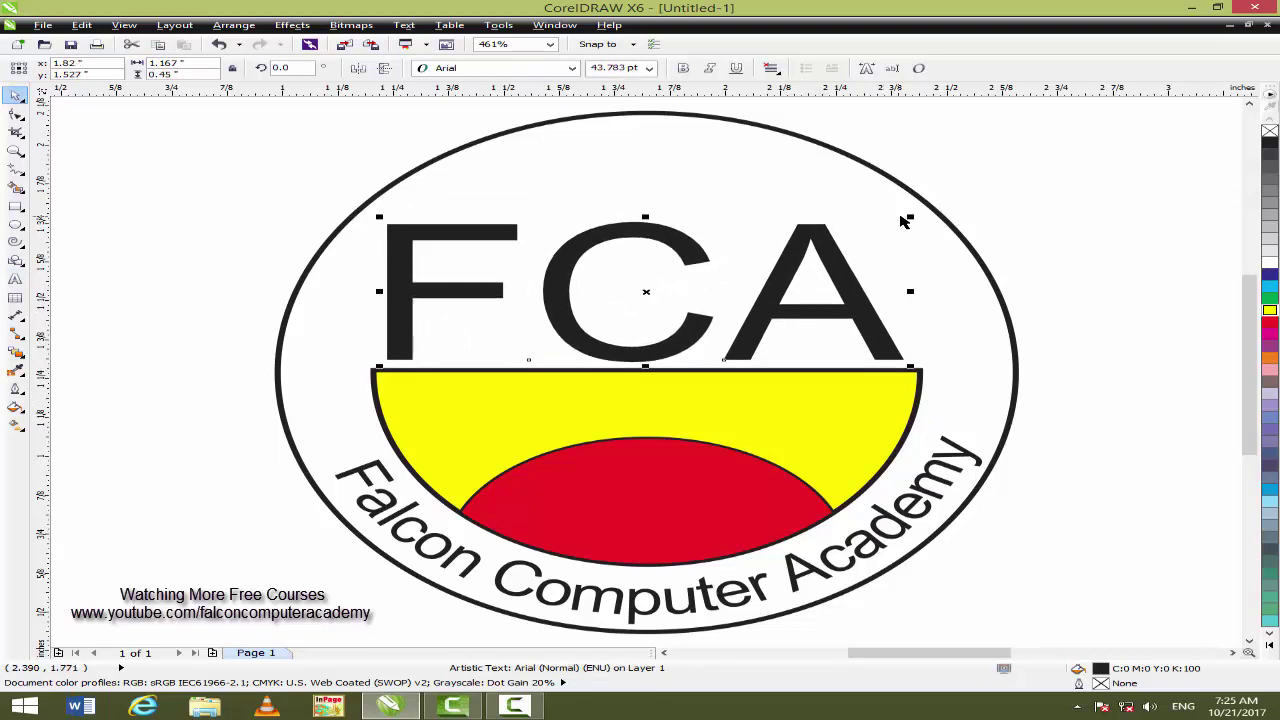
{"action": "left_click_drag", "start_coordinate": [908, 219], "coordinate": [913, 207]}
- Set the FCA text's font to Hisham LT and enlarge it to about 56.36 pt
{"action": "left_click", "coordinate": [571, 67]}
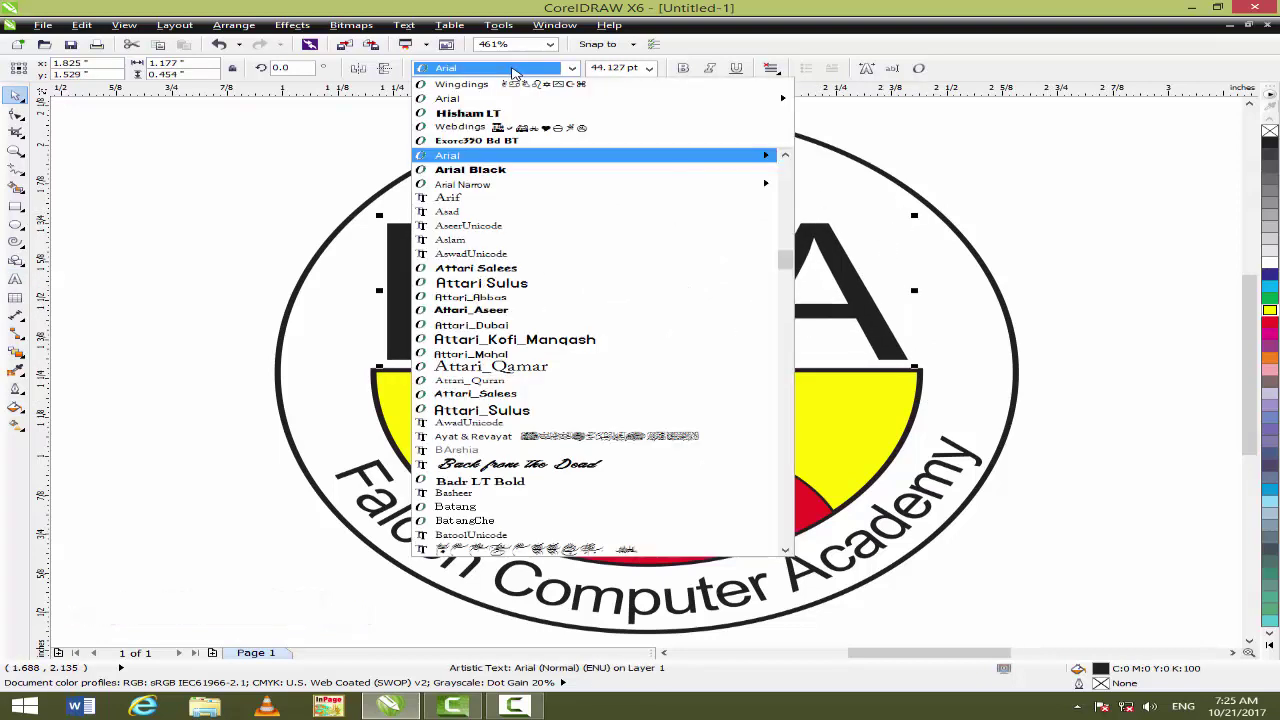
{"action": "left_click", "coordinate": [499, 120]}
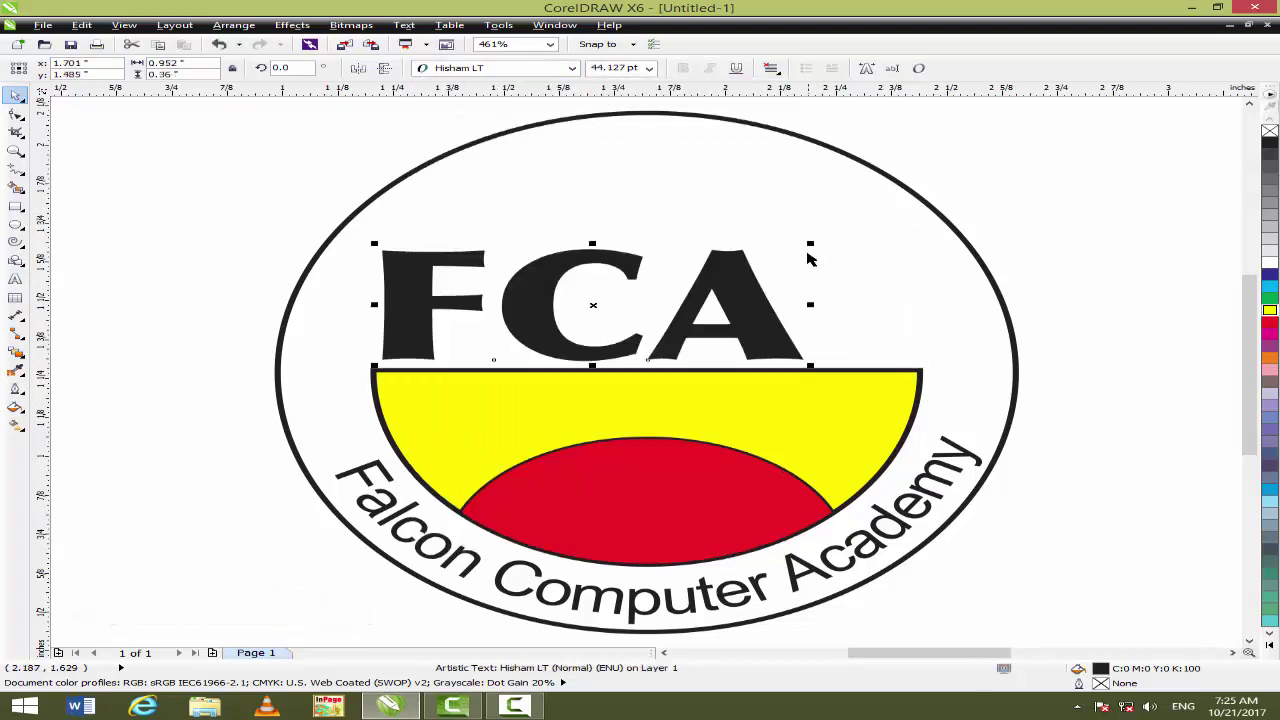
{"action": "left_click_drag", "start_coordinate": [818, 240], "coordinate": [926, 212]}
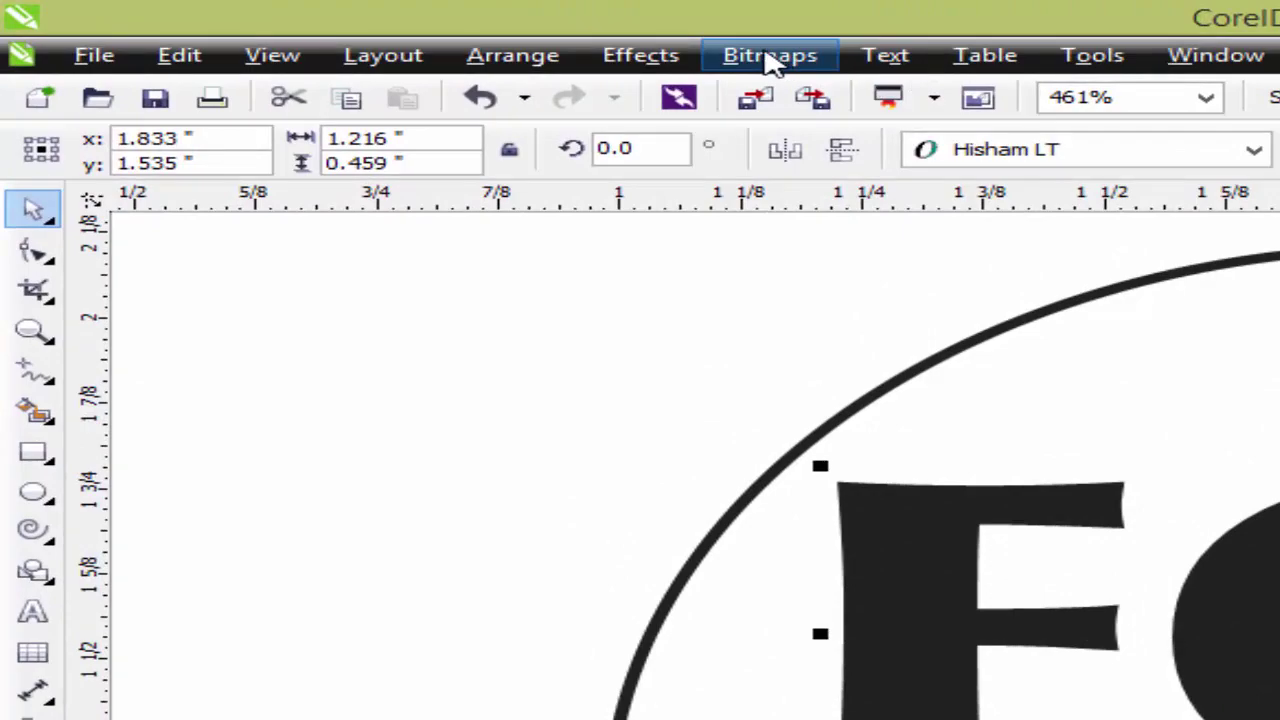
- Add perspective to the FCA text, tapering it from a tall, slanted F to a small A, and nudge it up 0.01"
{"action": "left_click", "coordinate": [662, 57]}
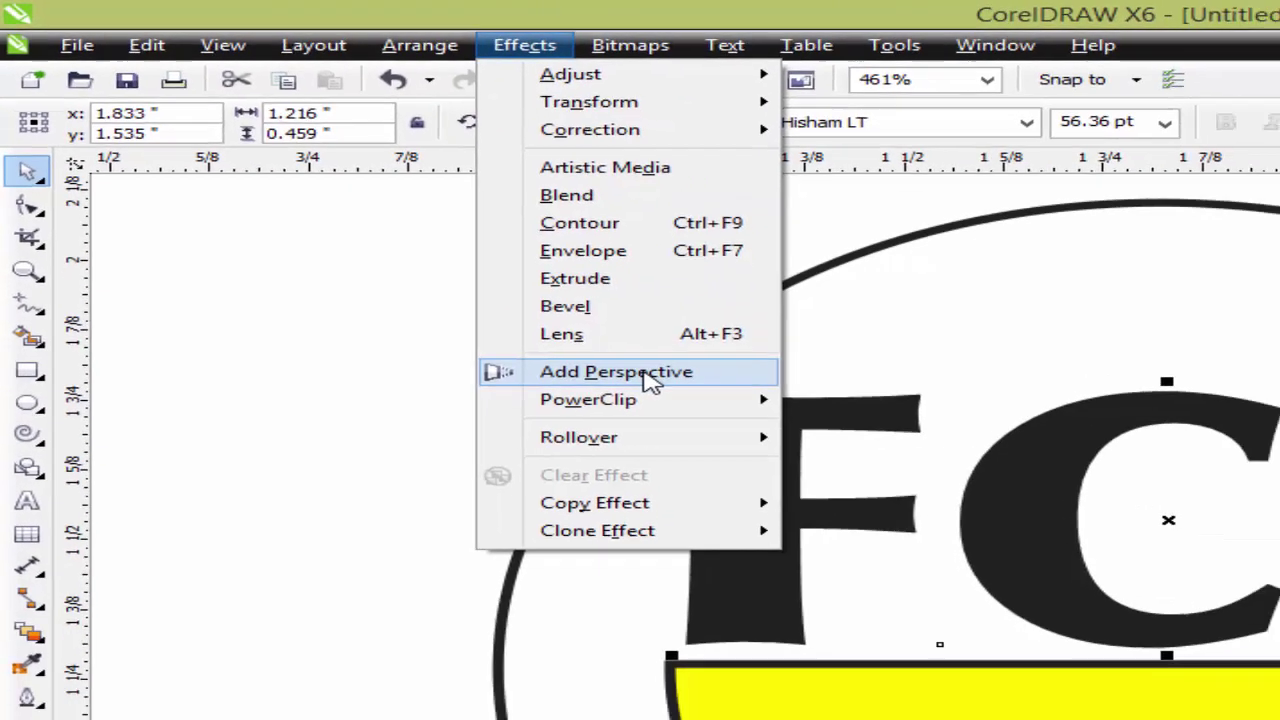
{"action": "left_click", "coordinate": [650, 373]}
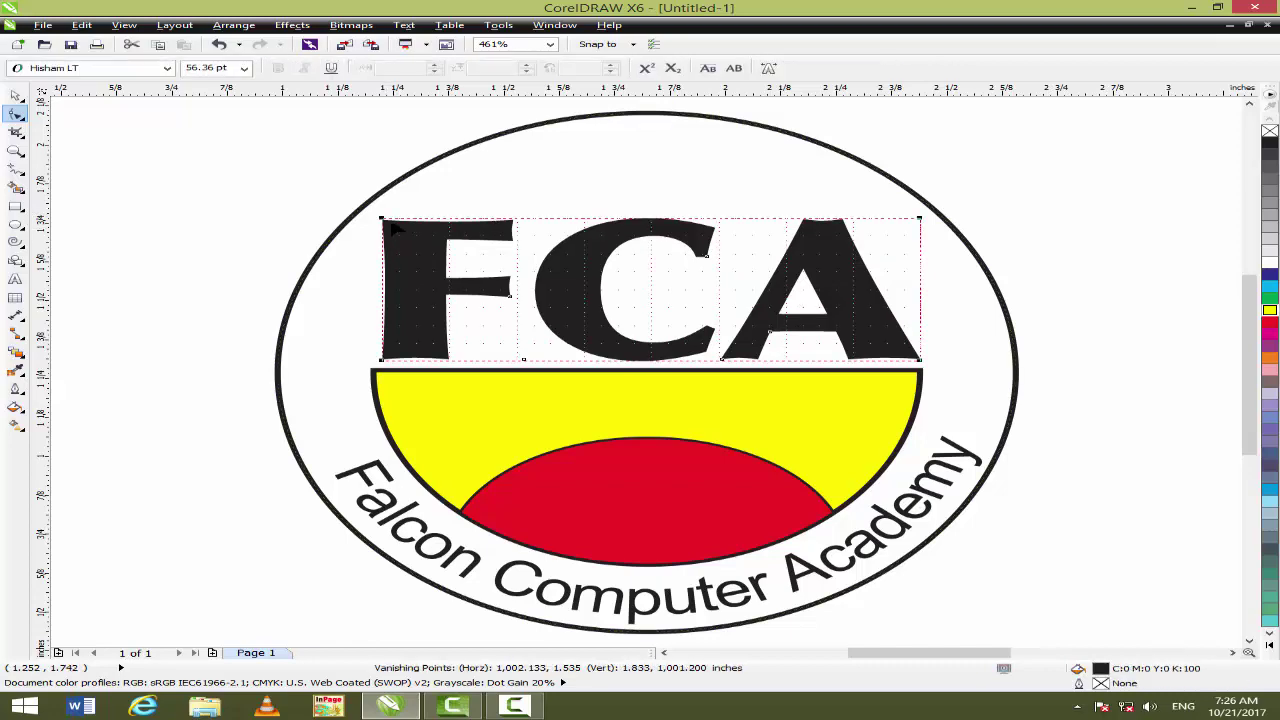
{"action": "left_click_drag", "start_coordinate": [381, 217], "coordinate": [399, 182]}
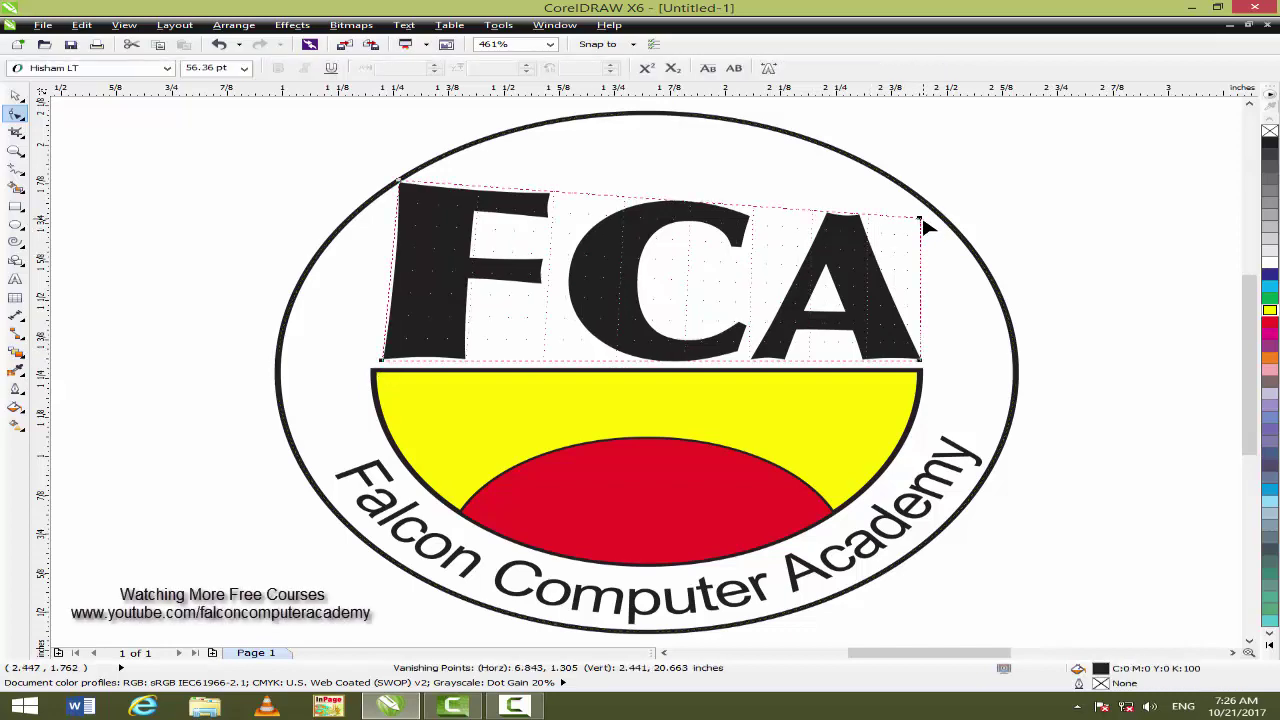
{"action": "left_click_drag", "start_coordinate": [924, 222], "coordinate": [908, 286]}
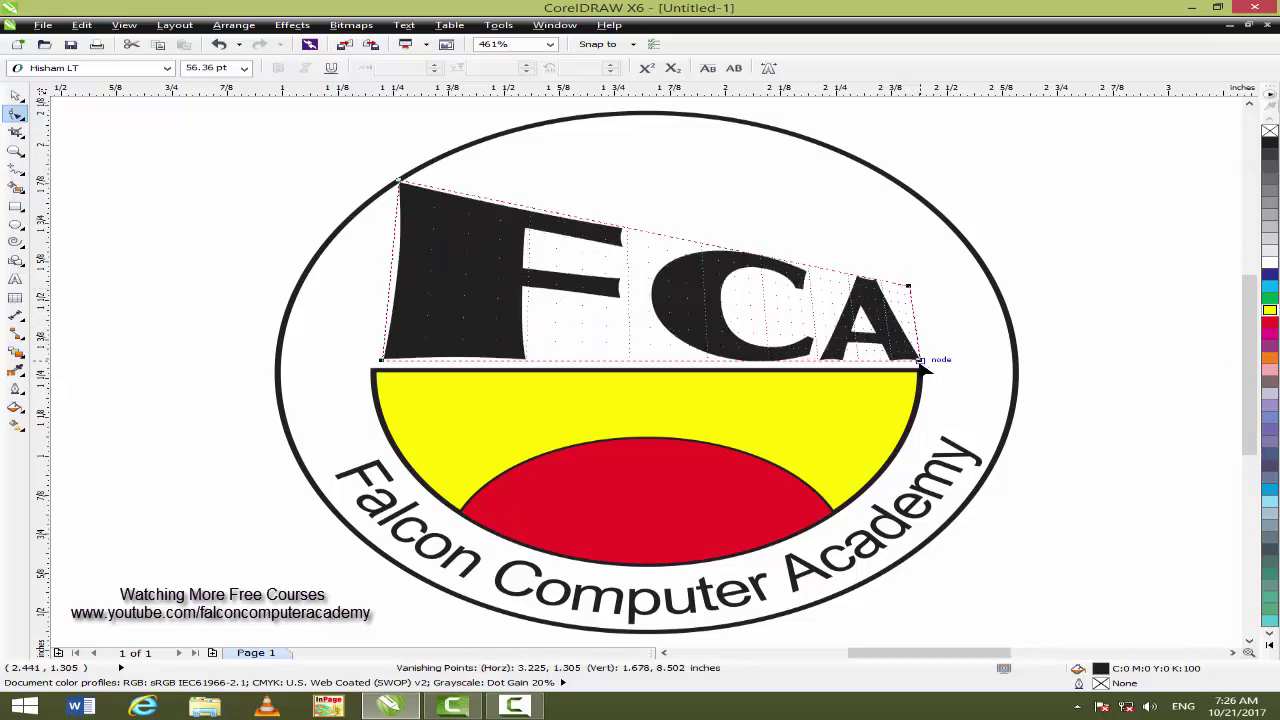
{"action": "left_click_drag", "start_coordinate": [922, 368], "coordinate": [921, 371]}
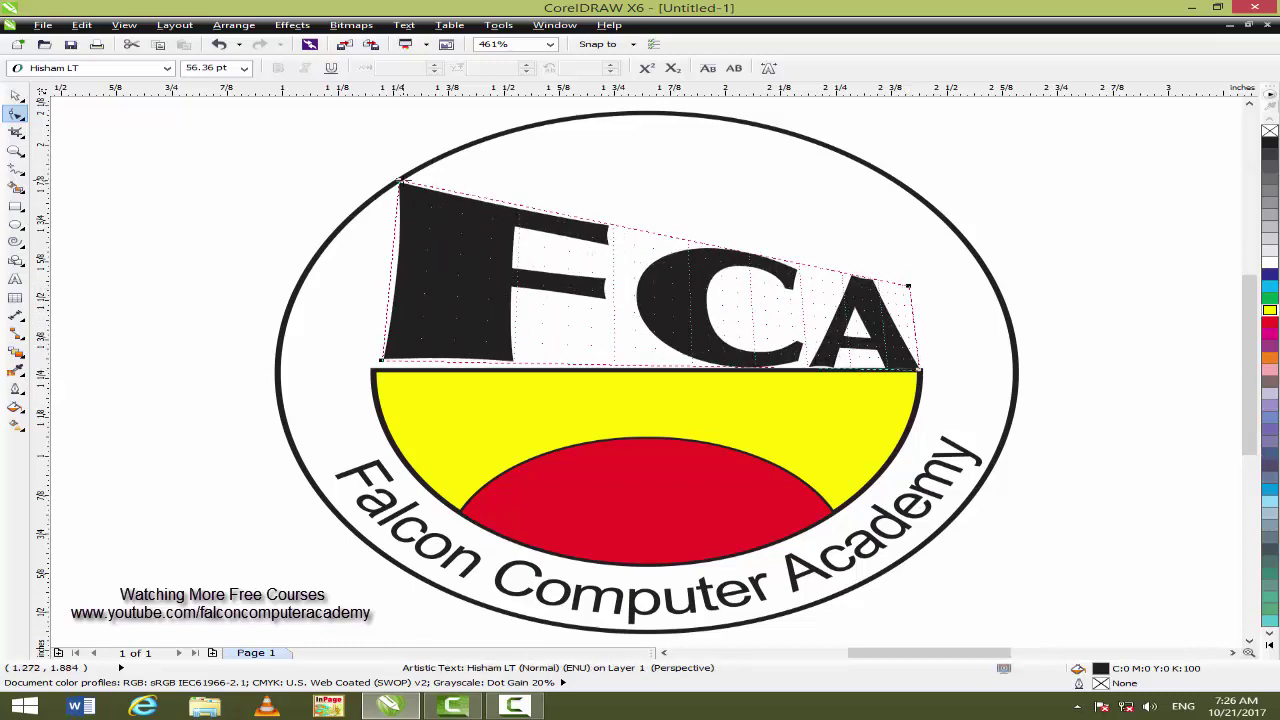
{"action": "left_click_drag", "start_coordinate": [400, 182], "coordinate": [450, 166]}
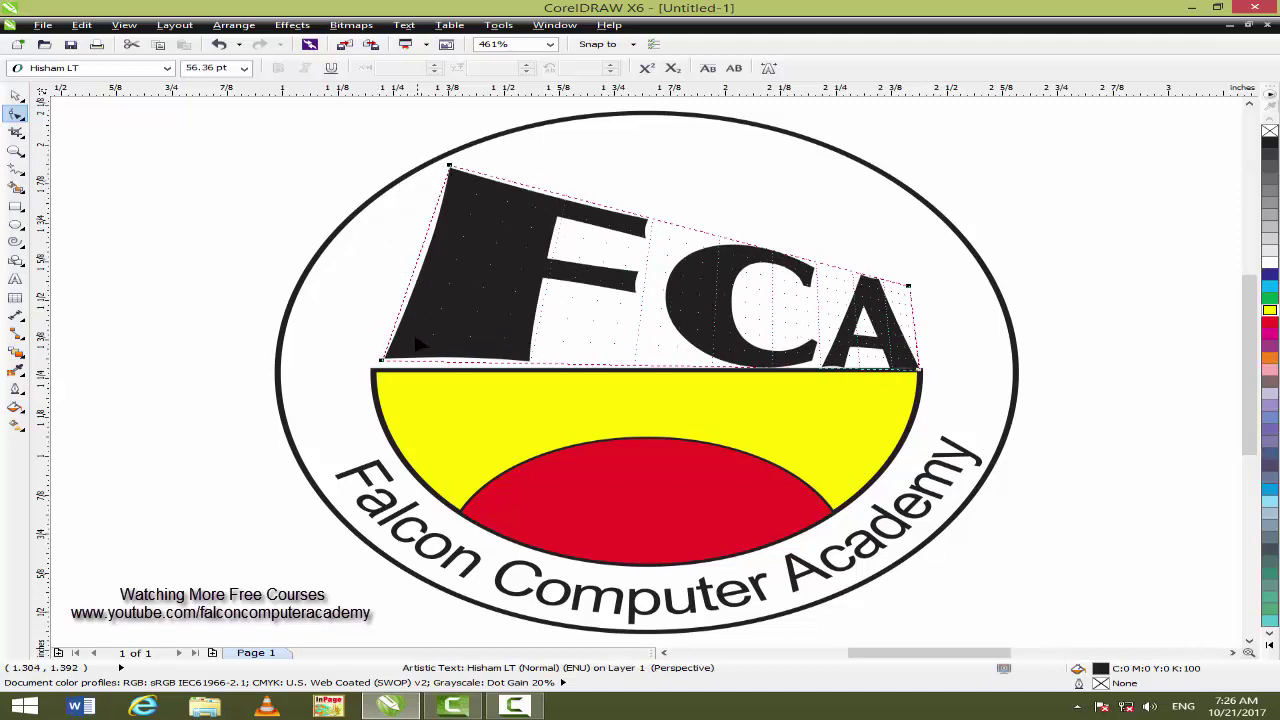
{"action": "left_click_drag", "start_coordinate": [382, 356], "coordinate": [376, 358]}
{"action": "left_click_drag", "start_coordinate": [450, 166], "coordinate": [472, 152]}
{"action": "left_click", "coordinate": [15, 94]}
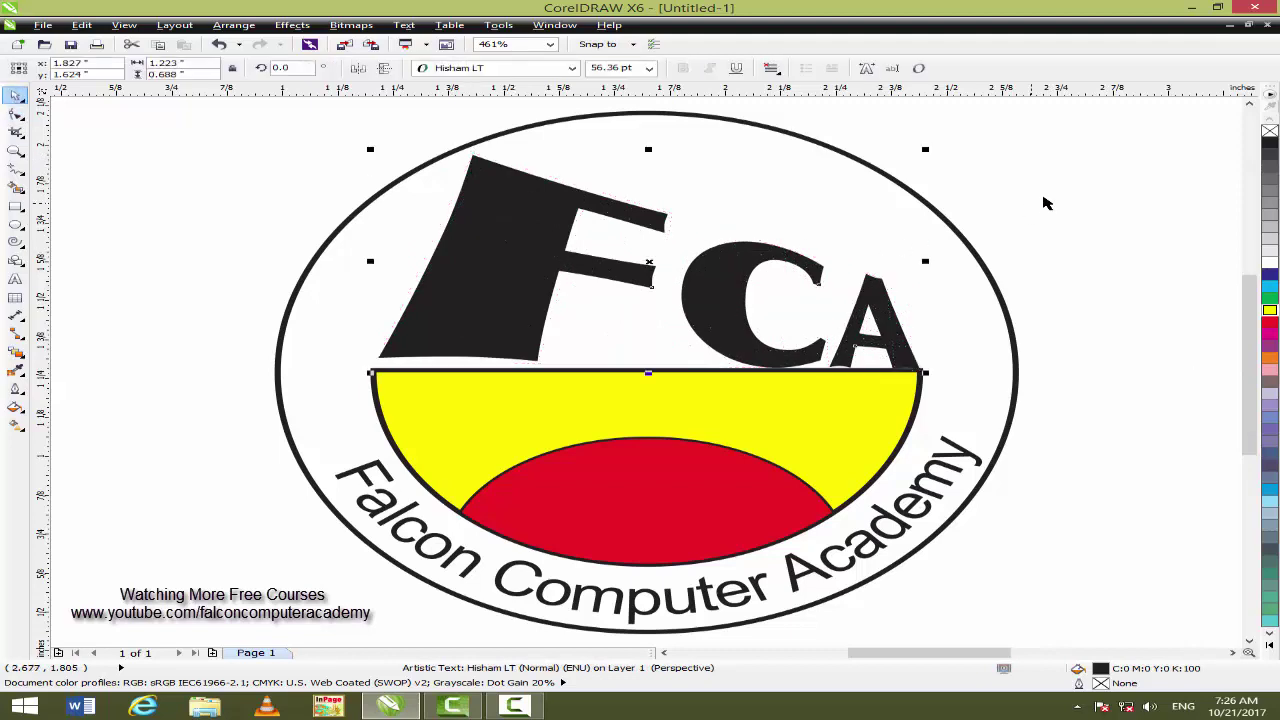
{"action": "left_click", "coordinate": [1080, 190]}
{"action": "left_click", "coordinate": [896, 356]}
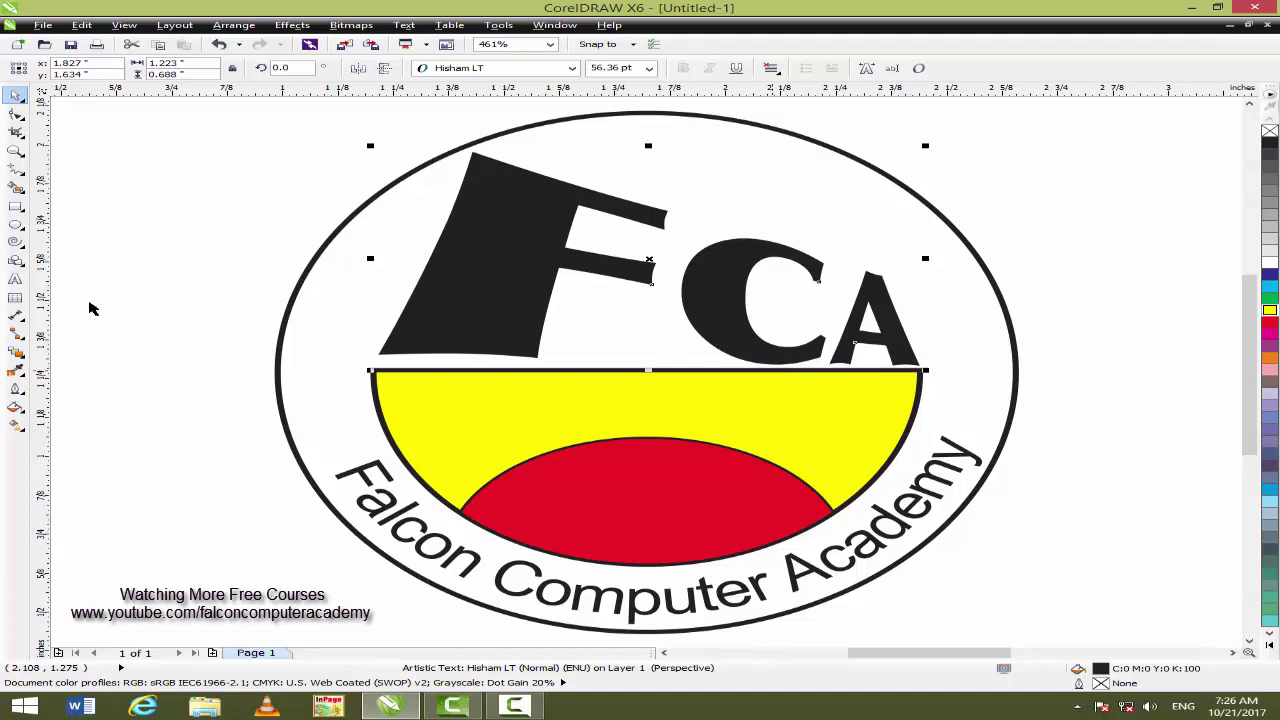
- Add the artistic text "Quality Never Fail" in 24 pt Arial, starting beside the emblem
{"action": "left_click", "coordinate": [15, 280]}
{"action": "left_click", "coordinate": [151, 217]}
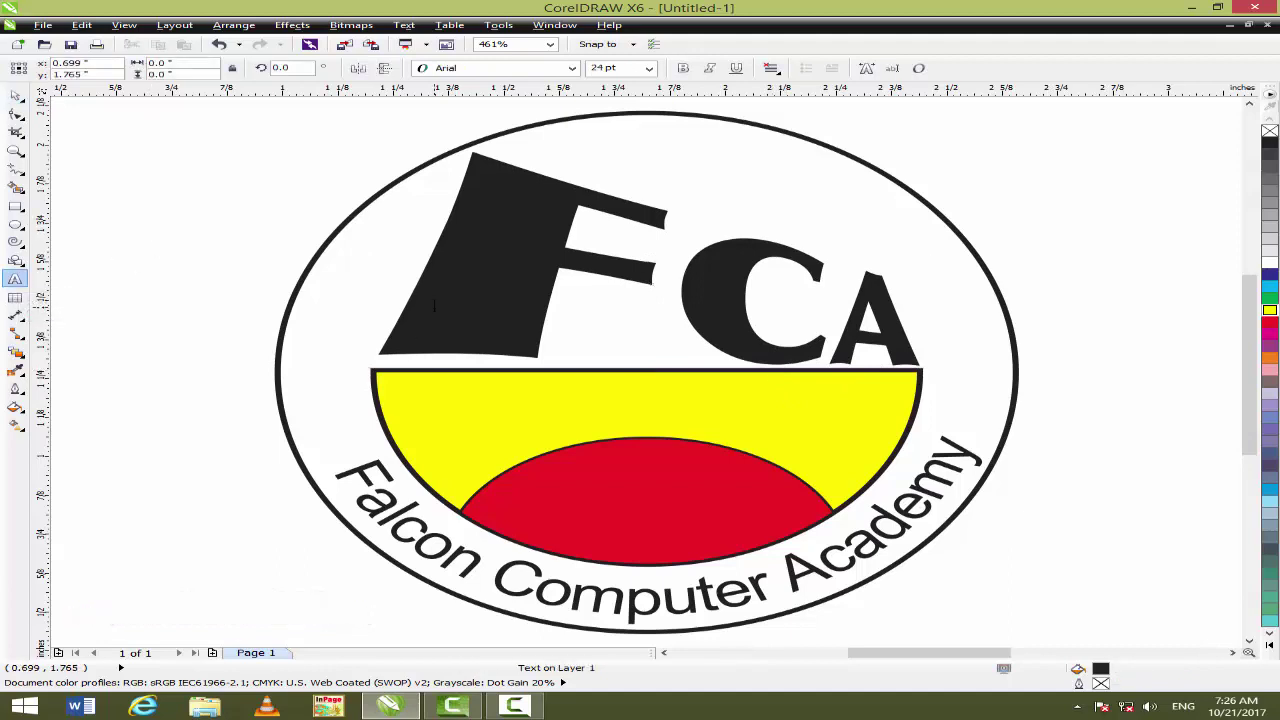
{"action": "type", "text": "qU"}
{"action": "key", "text": "BackSpace"}
{"action": "key", "text": "BackSpace"}
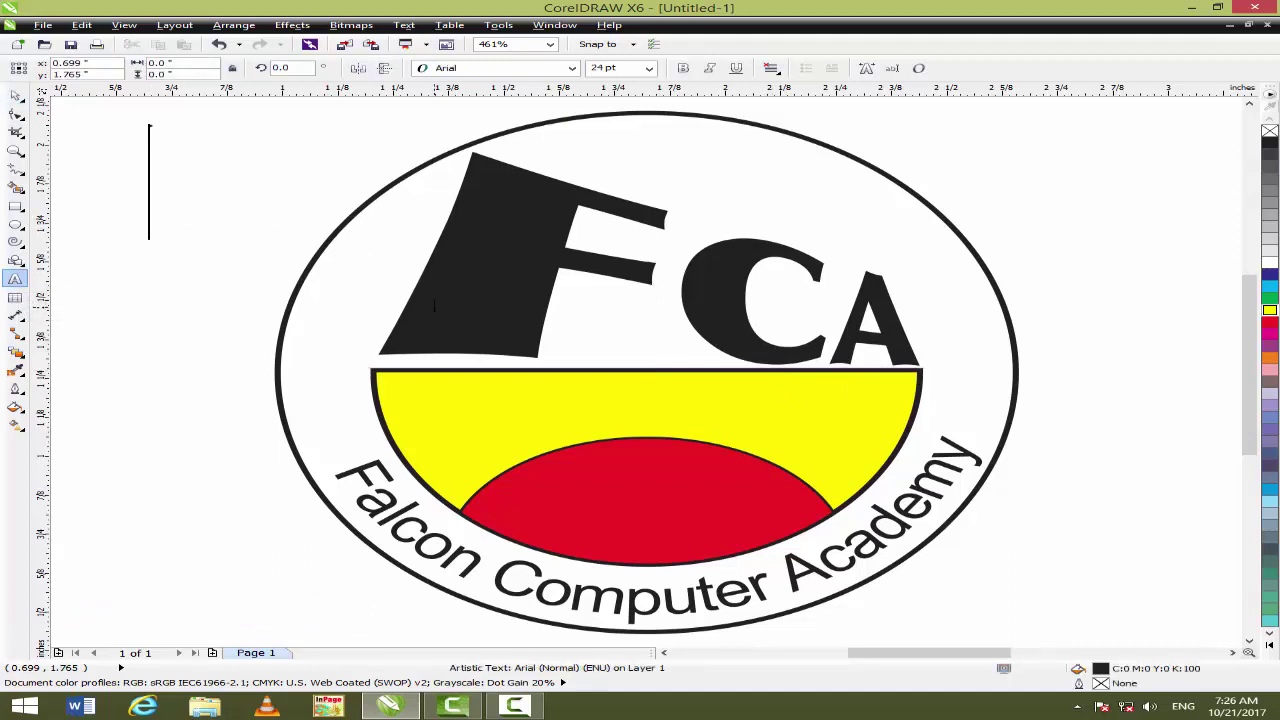
{"action": "type", "text": "Qulity Never Fail"}
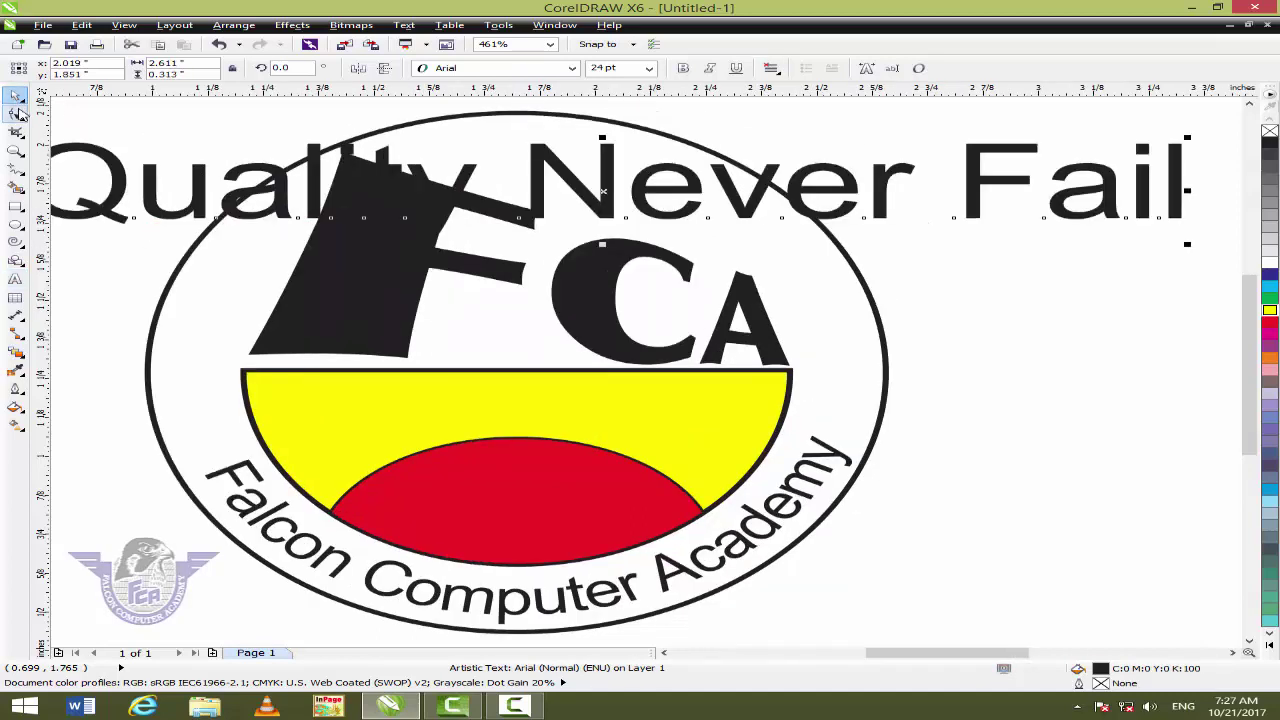
{"action": "left_click", "coordinate": [17, 113]}
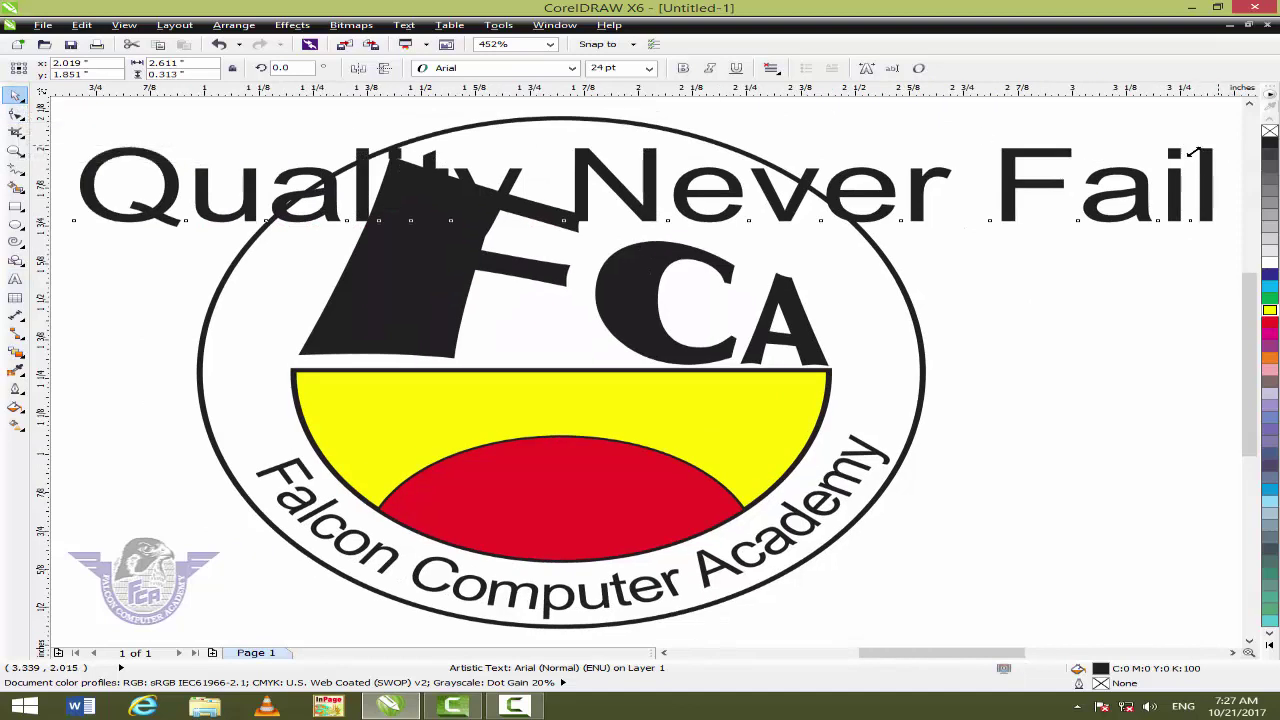
- Scale the slogan to about 9.556 pt and place it in the yellow area above the red shape
{"action": "left_click_drag", "start_coordinate": [1195, 150], "coordinate": [1080, 190]}
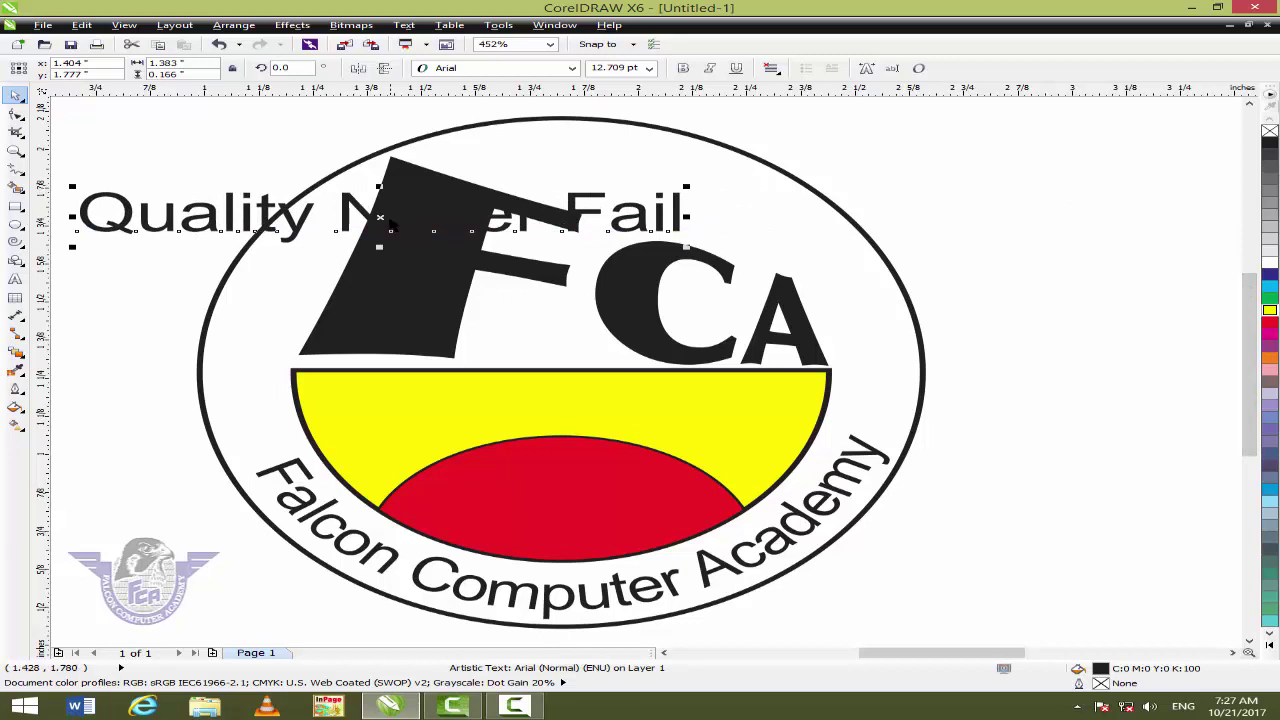
{"action": "left_click_drag", "start_coordinate": [380, 217], "coordinate": [558, 408]}
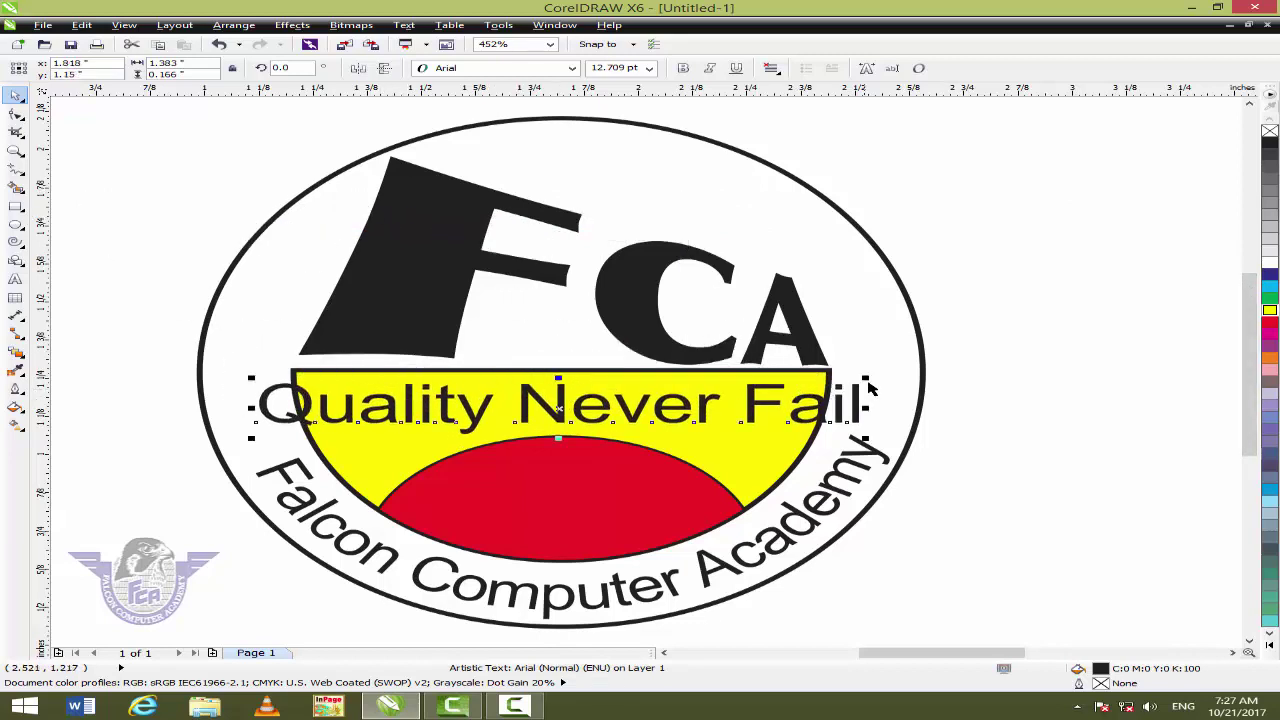
{"action": "left_click_drag", "start_coordinate": [868, 381], "coordinate": [857, 377]}
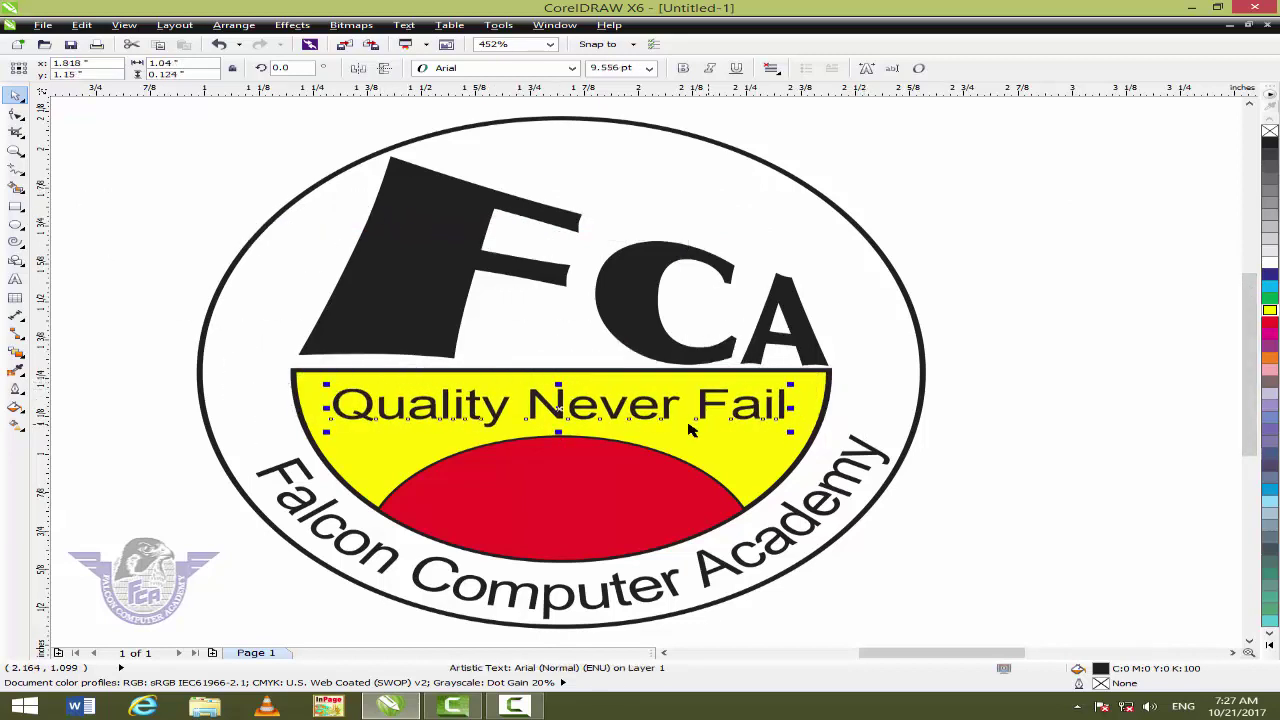
- Make the slogan bold, recentre it in the yellow area, and deselect it
{"action": "left_click", "coordinate": [683, 68]}
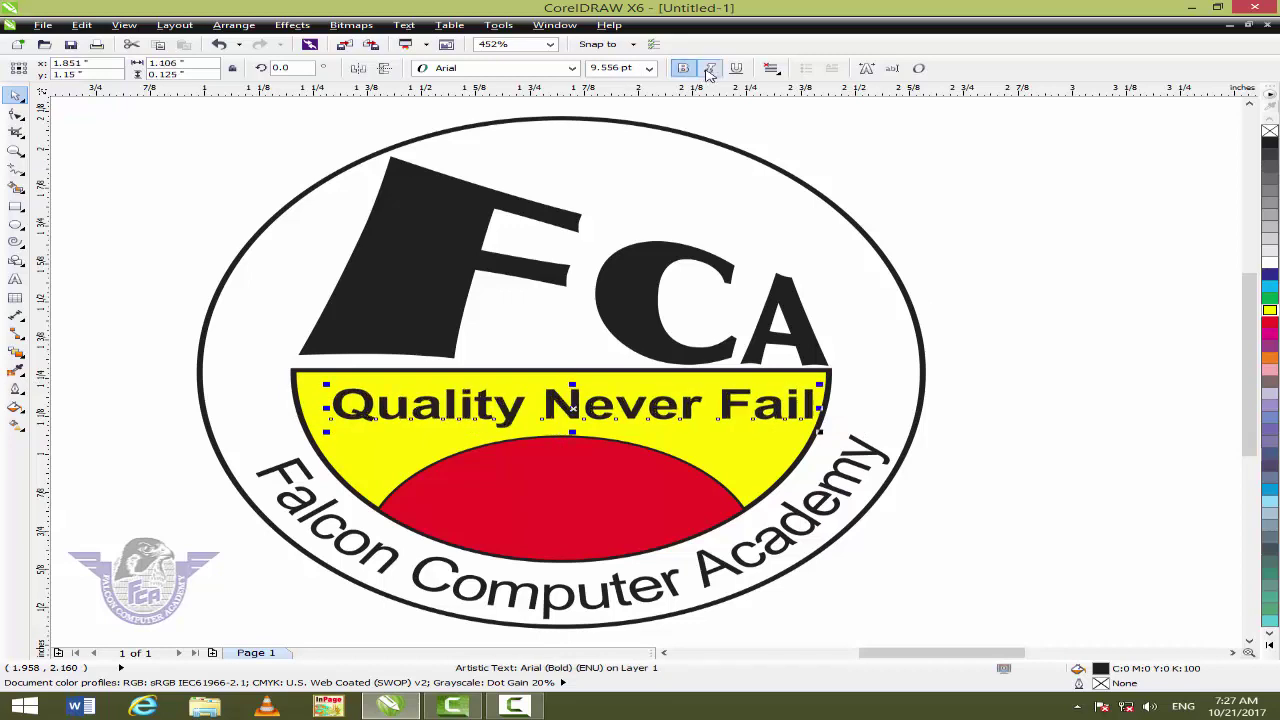
{"action": "left_click_drag", "start_coordinate": [624, 405], "coordinate": [622, 399]}
{"action": "left_click", "coordinate": [1094, 315]}
{"action": "scroll", "coordinate": [1094, 315], "scroll_direction": "down", "scroll_amount": 2}
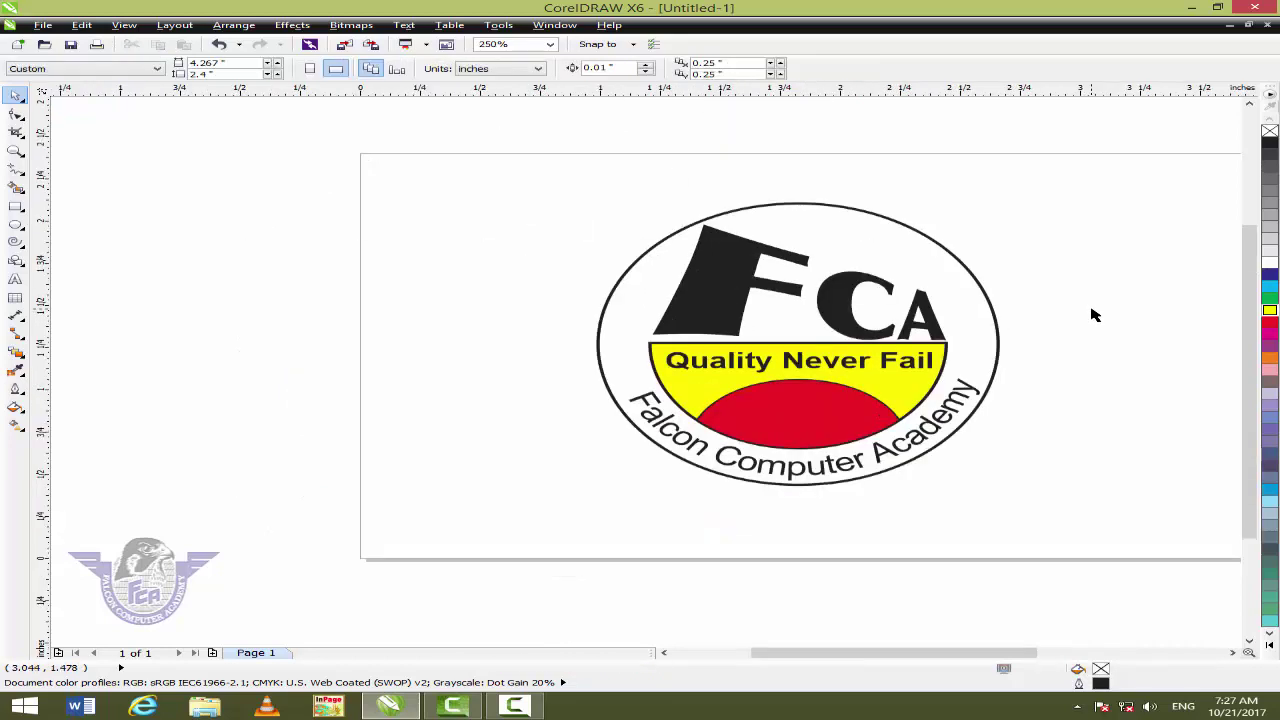
{"action": "scroll", "coordinate": [1094, 315], "scroll_direction": "up", "scroll_amount": 2}
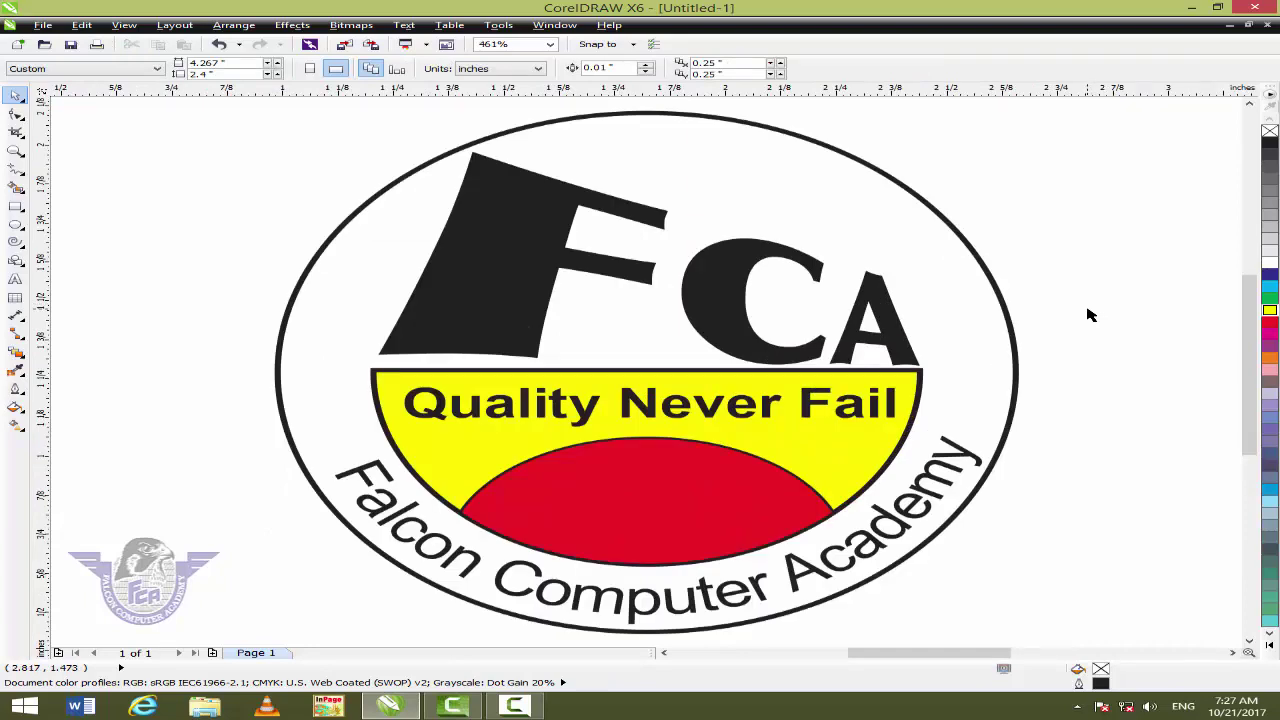